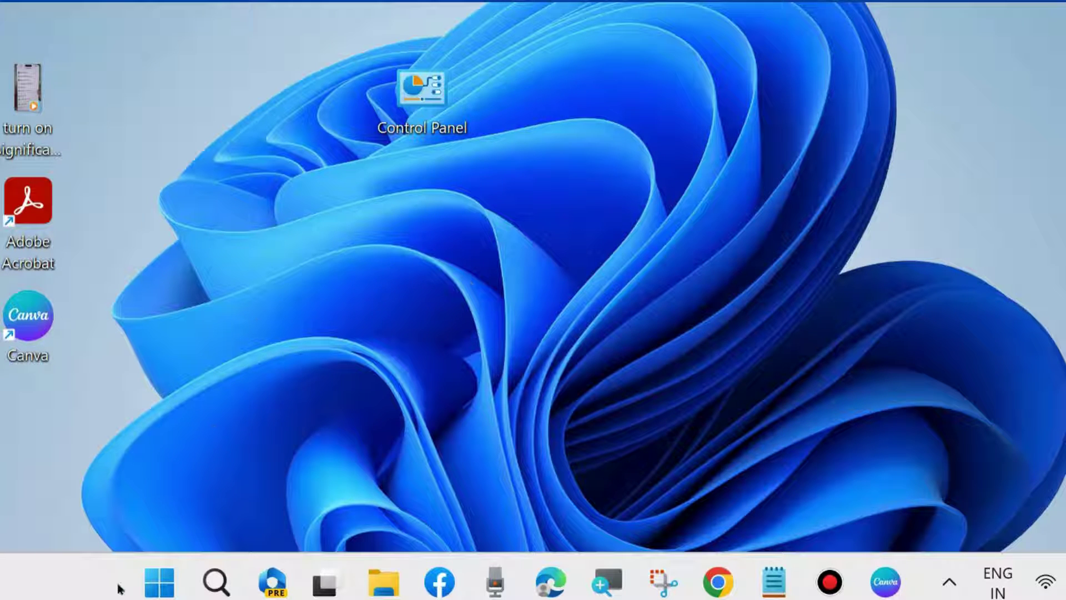
# Right-click the Start button to bring up the Win+X quick-link menu of system tools
pyautogui.rightClick(159, 581)
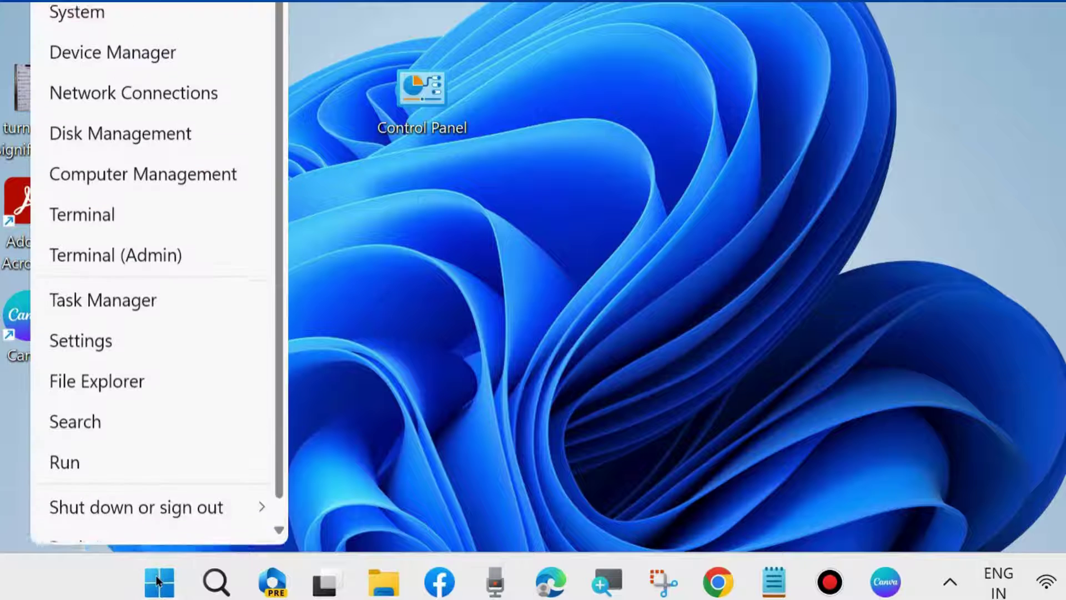
# Open Settings from the Win+X menu and go to its Apps page
pyautogui.click(81, 347)
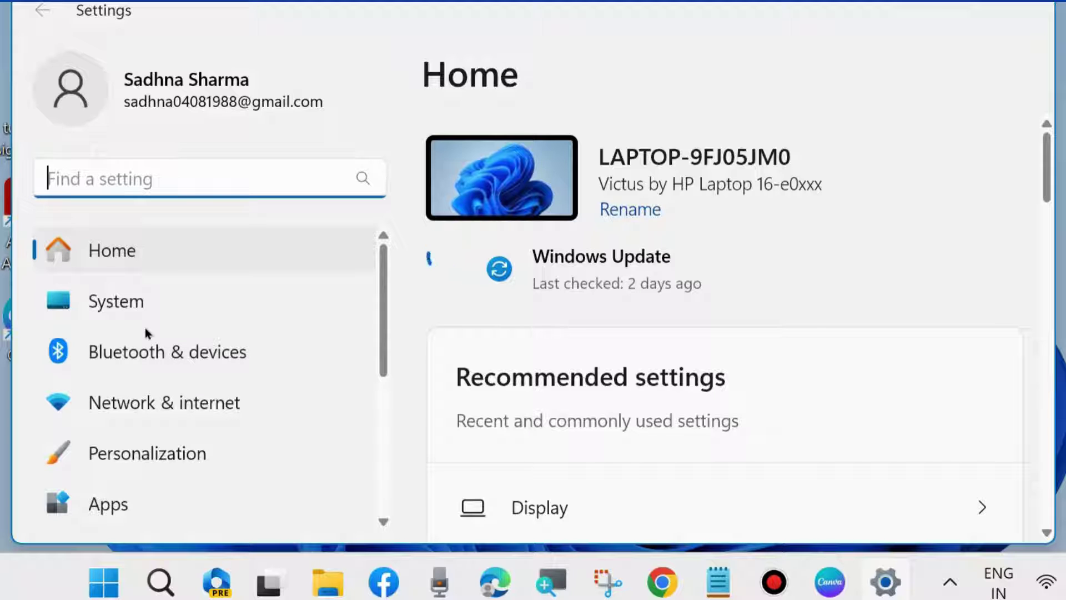
pyautogui.scroll(-3, 145, 329)
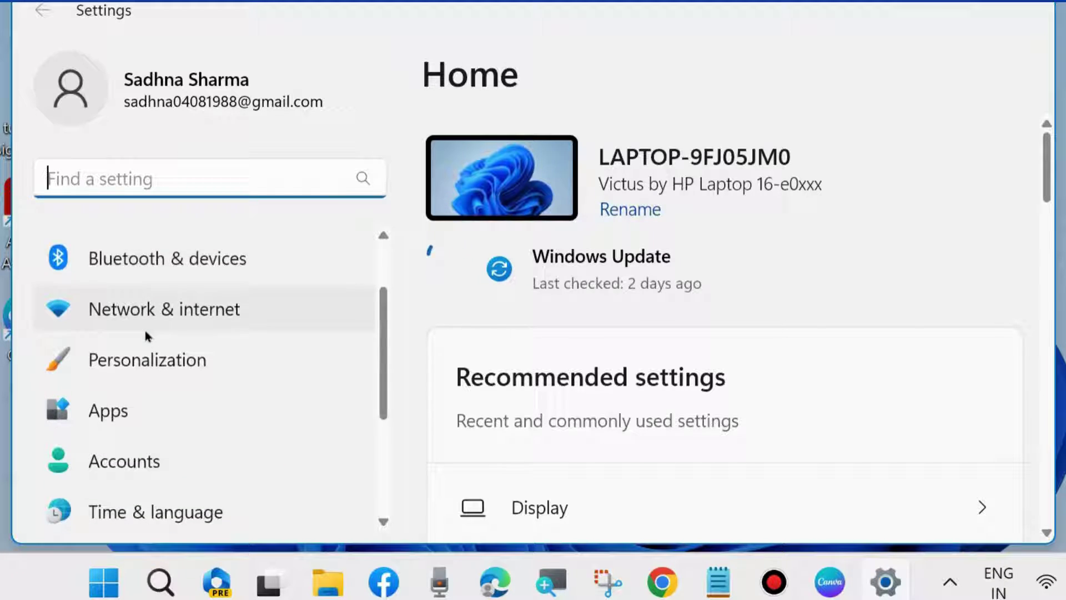
pyautogui.scroll(-2, 145, 329)
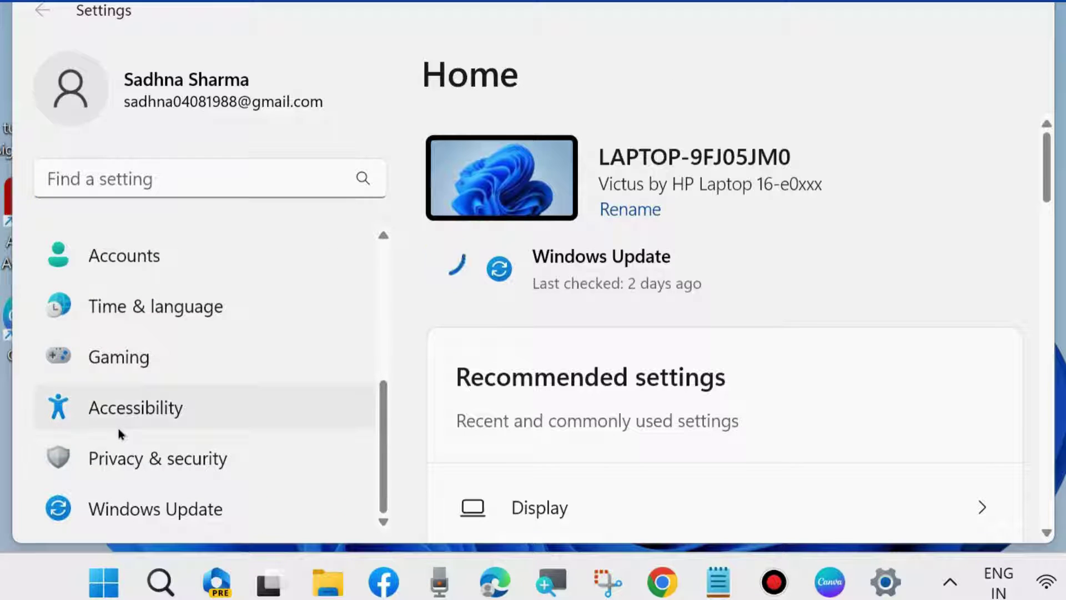
pyautogui.scroll(3, 119, 428)
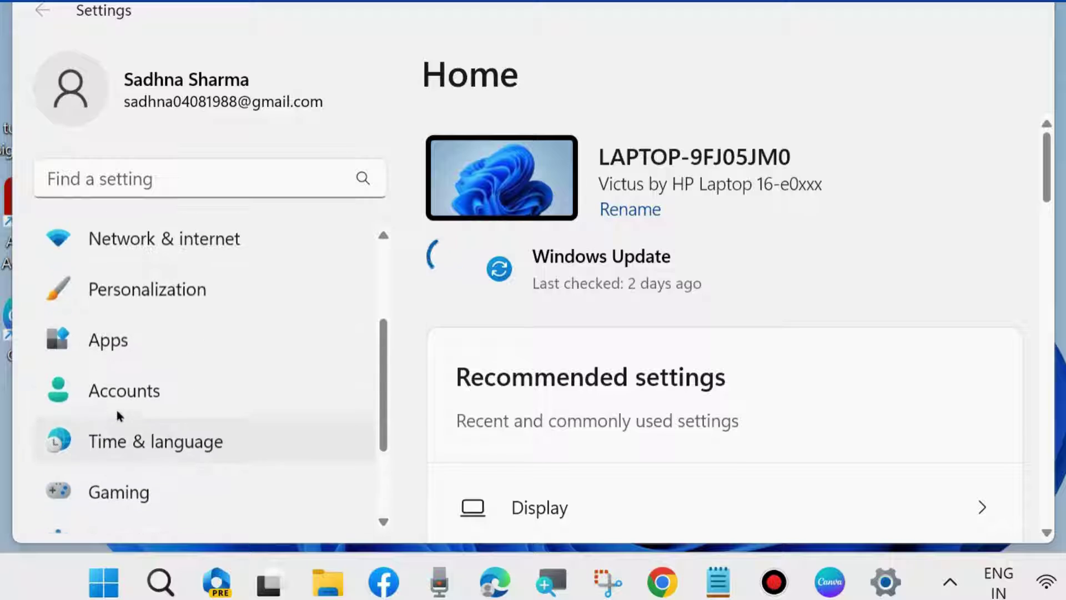
pyautogui.click(103, 344)
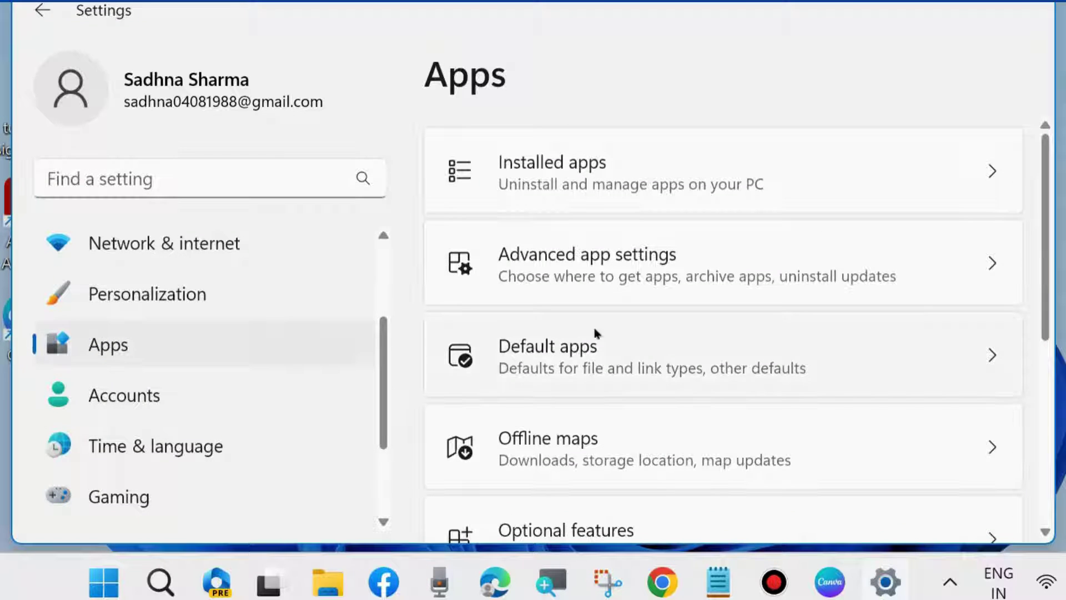
# Open Installed apps, find the Xbox entry, and show its options menu
pyautogui.click(550, 164)
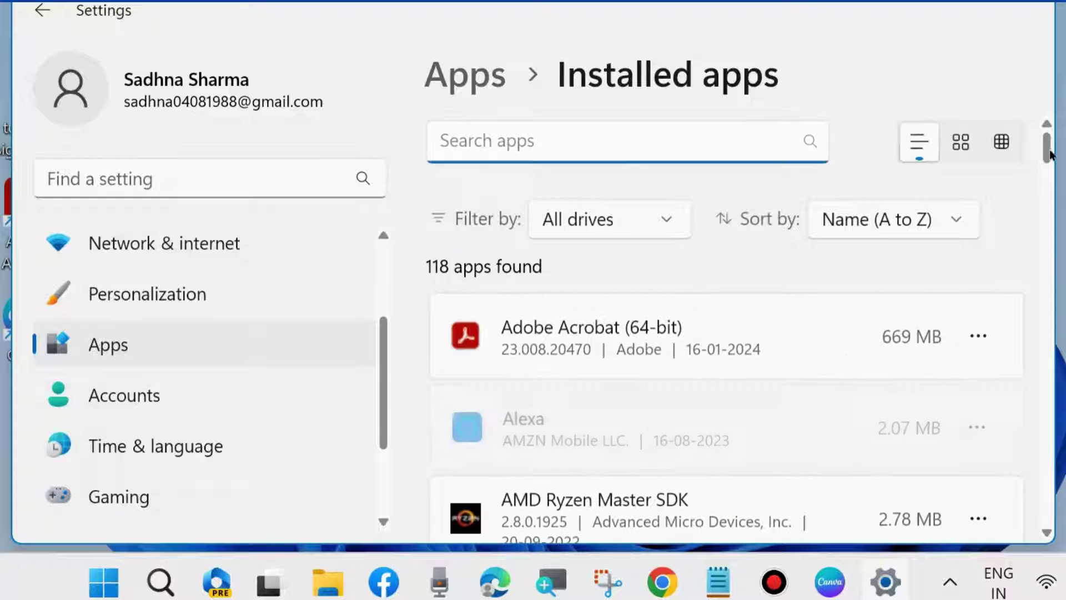
pyautogui.moveTo(1047, 153); pyautogui.dragTo(1014, 533)
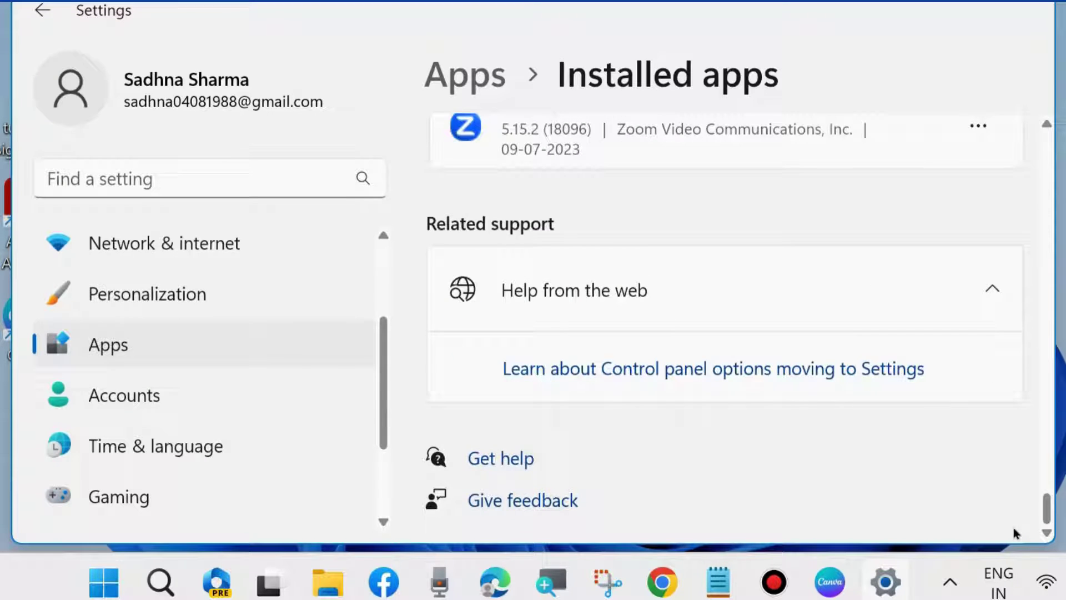
pyautogui.scroll(2, 598, 361)
pyautogui.scroll(3, 599, 361)
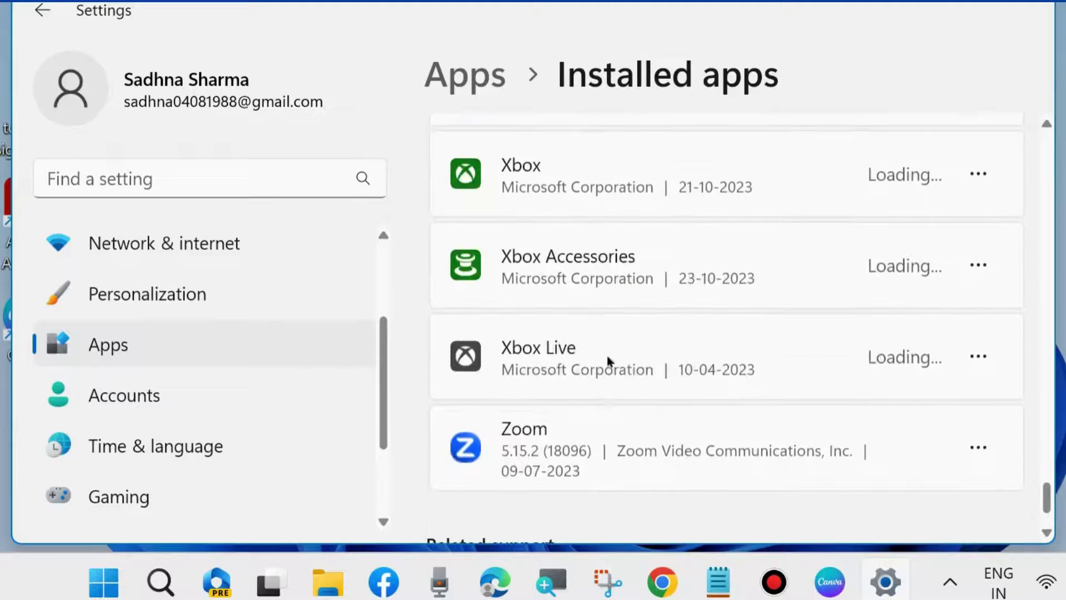
pyautogui.scroll(1, 571, 277)
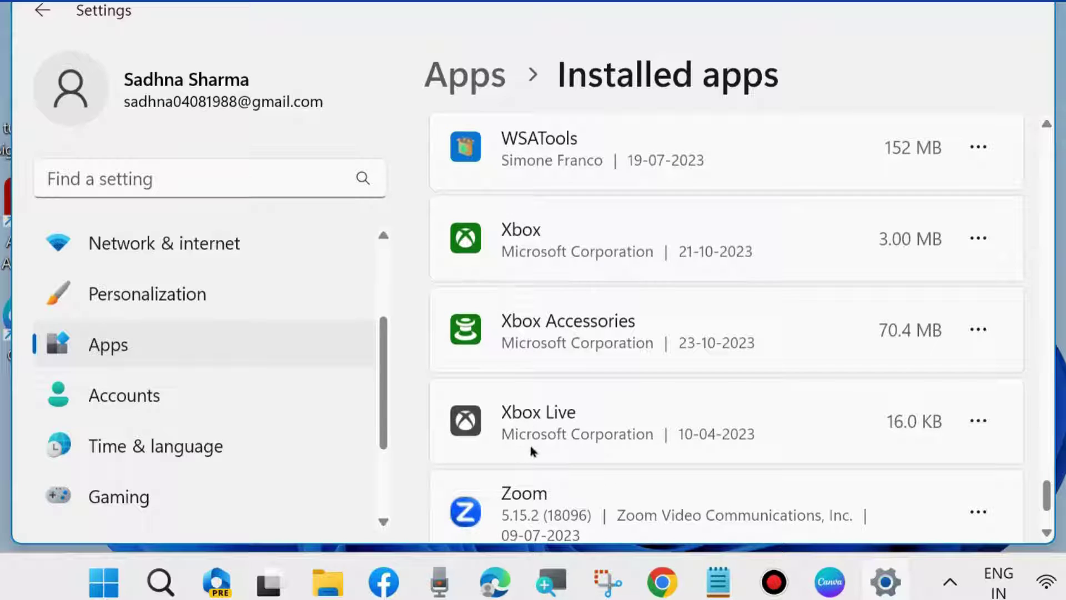
pyautogui.click(979, 238)
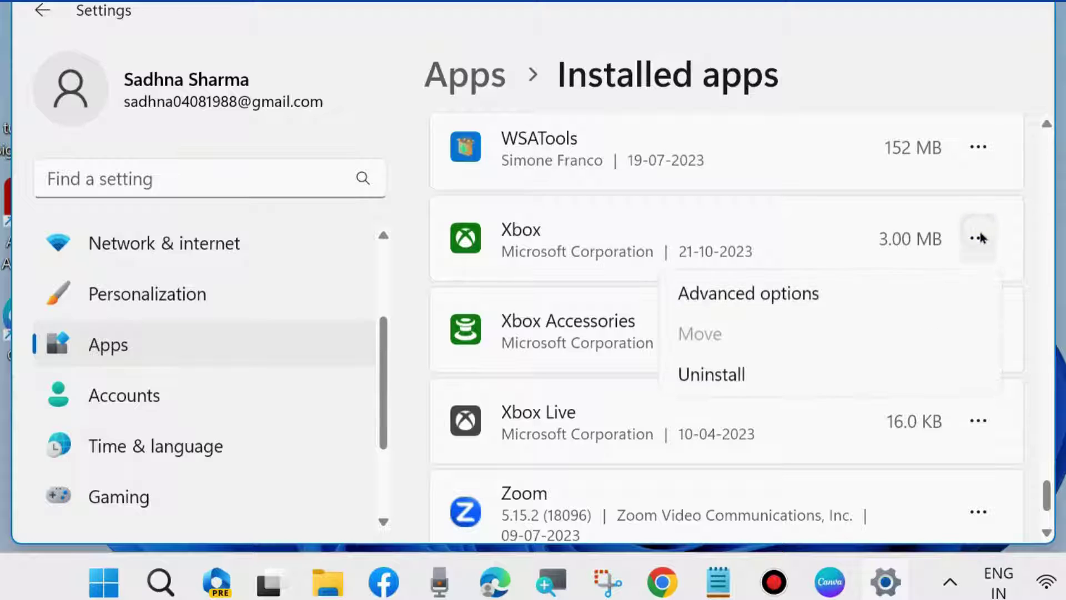
# Repair the Xbox app from its Advanced options, then go back to Installed apps
pyautogui.click(746, 294)
pyautogui.scroll(-7, 574, 309)
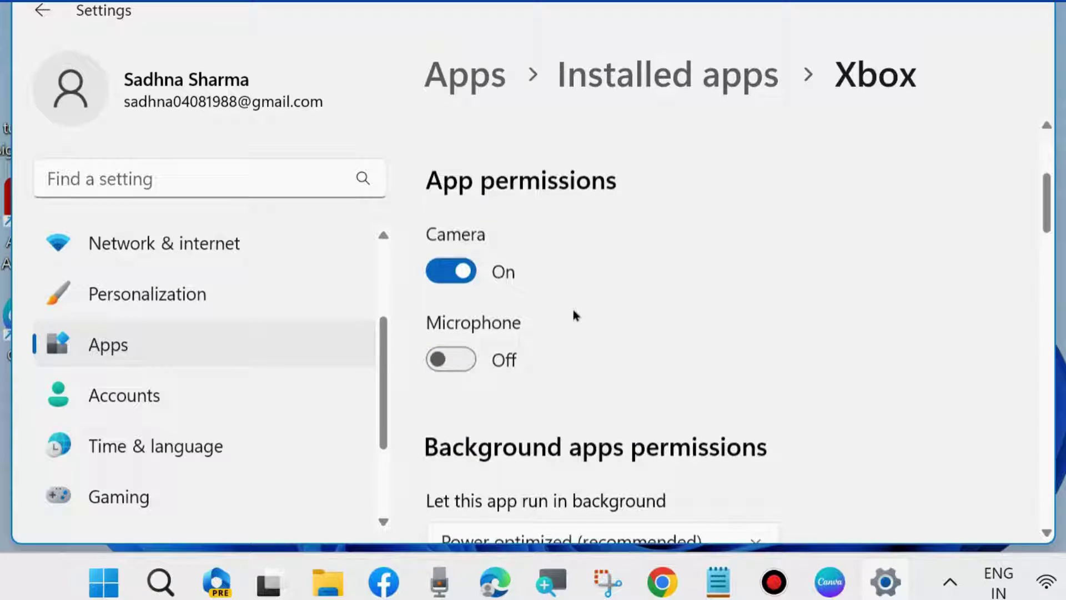
pyautogui.scroll(-10, 575, 316)
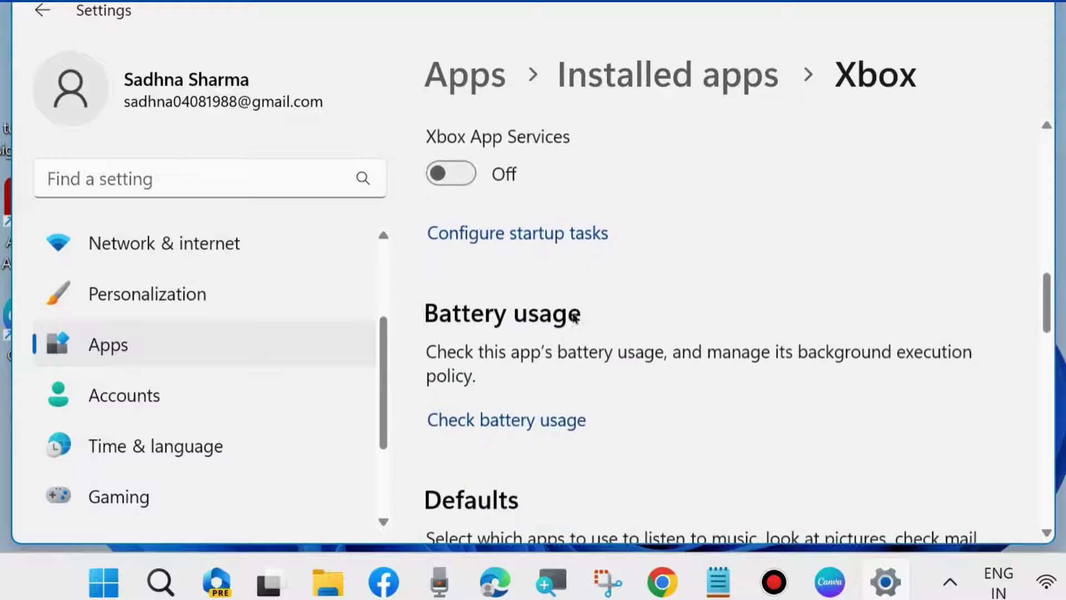
pyautogui.scroll(-10, 573, 319)
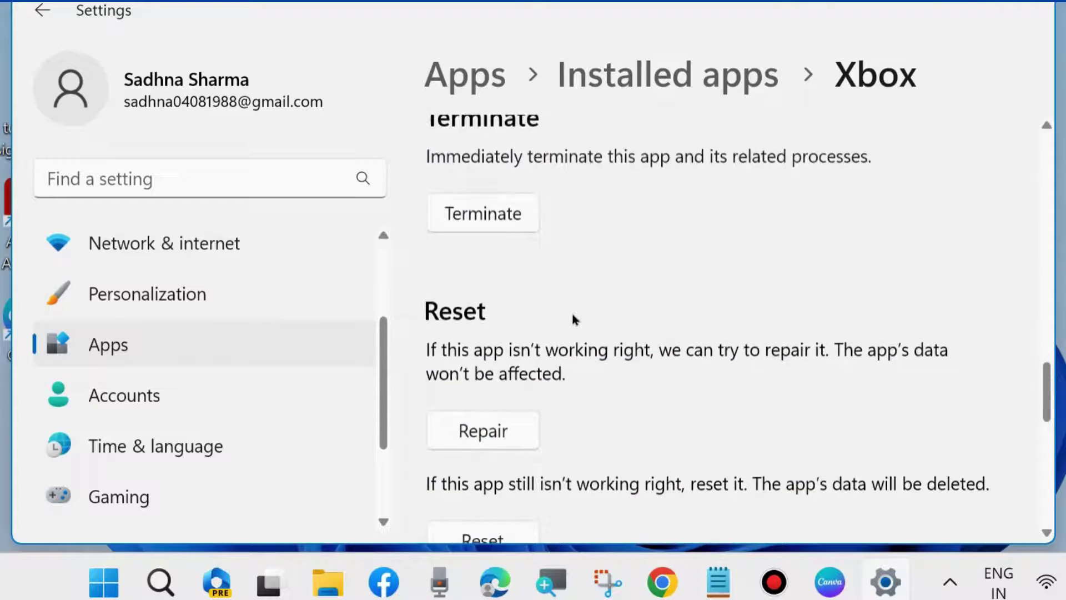
pyautogui.click(481, 284)
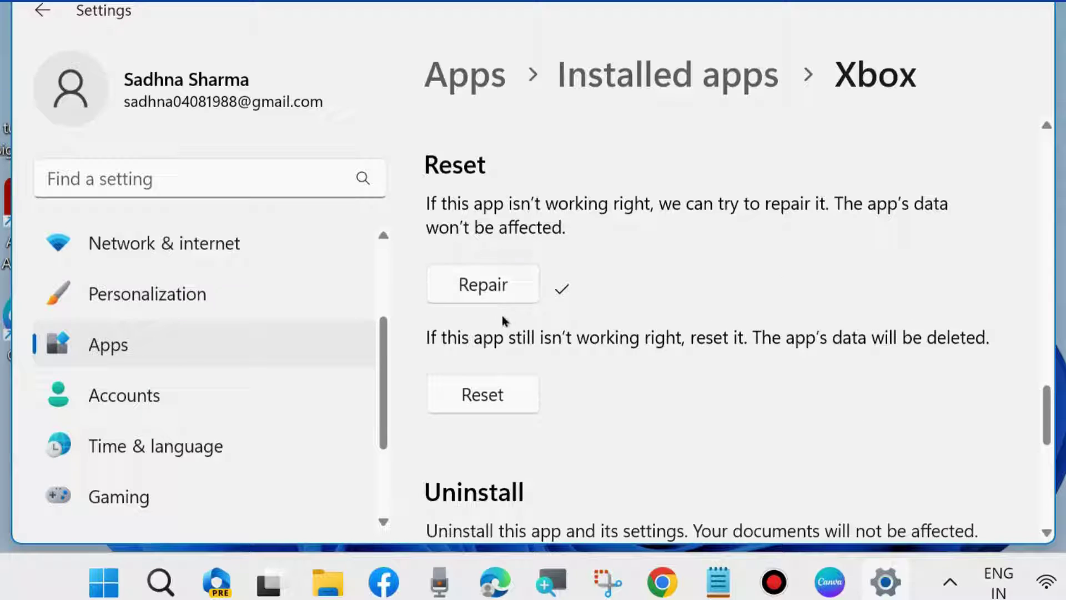
pyautogui.click(44, 10)
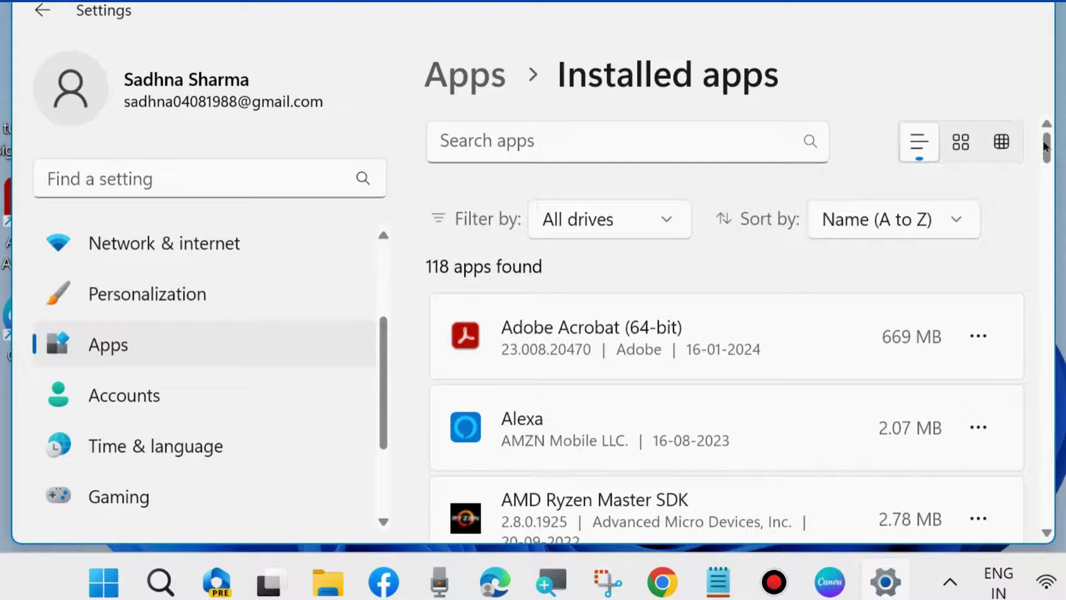
# Scroll through the Installed apps list, then close the Settings window
pyautogui.scroll(-1, 1046, 245)
pyautogui.moveTo(1047, 245); pyautogui.dragTo(1037, 483)
pyautogui.scroll(-3, 542, 376)
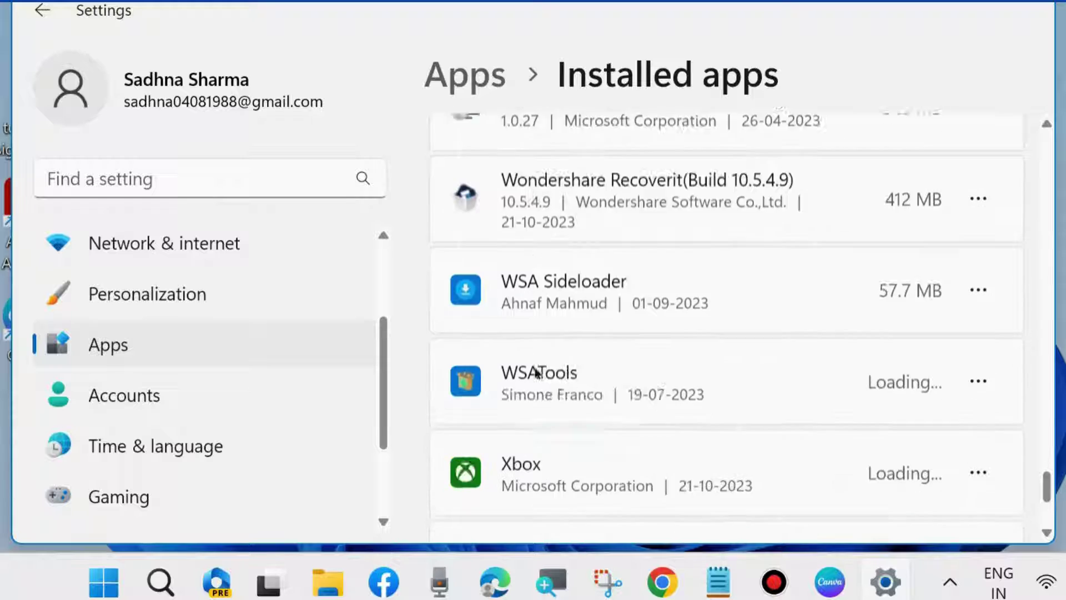
pyautogui.scroll(-2, 561, 233)
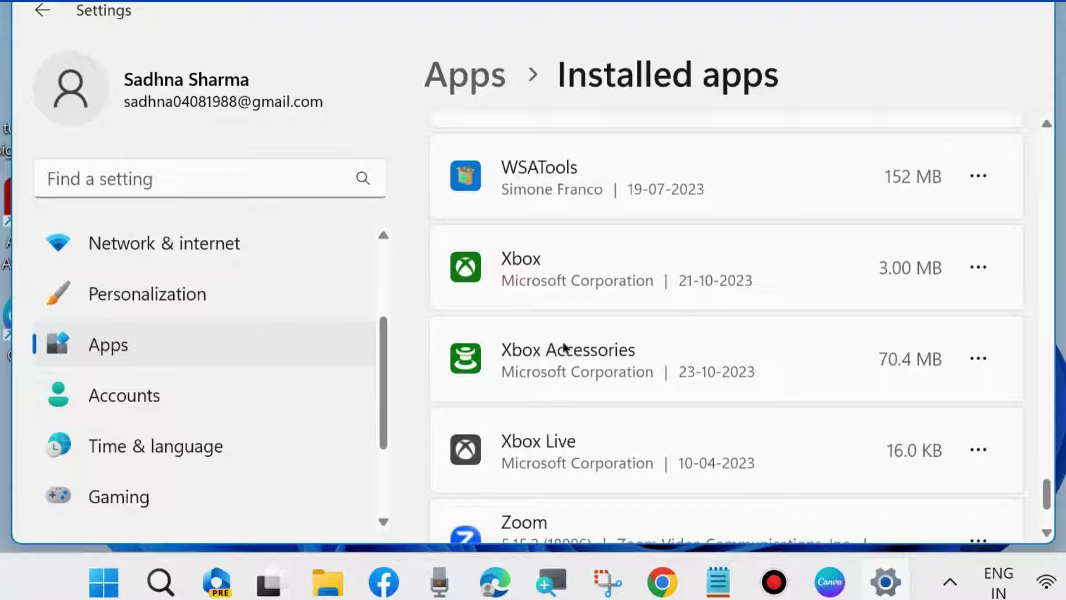
pyautogui.click(1023, 4)
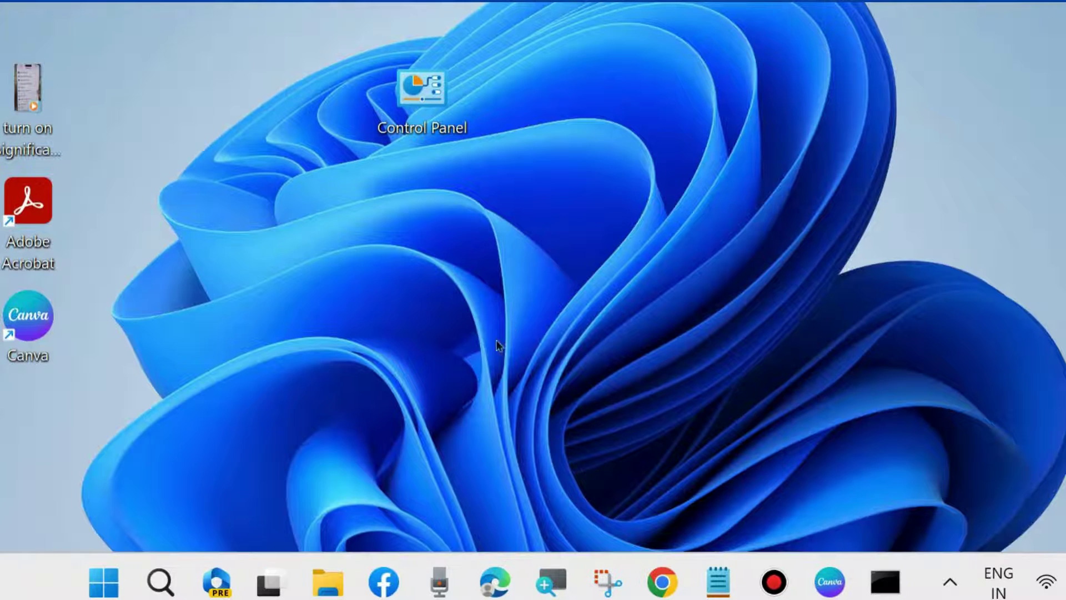
# Search Windows for cmd so Command Prompt appears as the best match
pyautogui.click(159, 574)
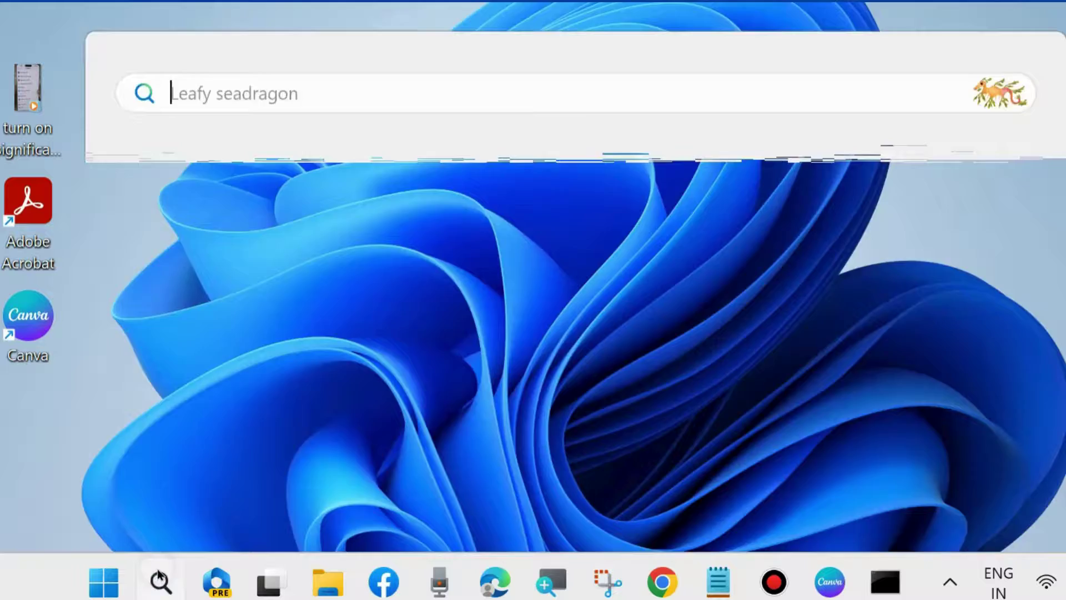
pyautogui.write('cmd')
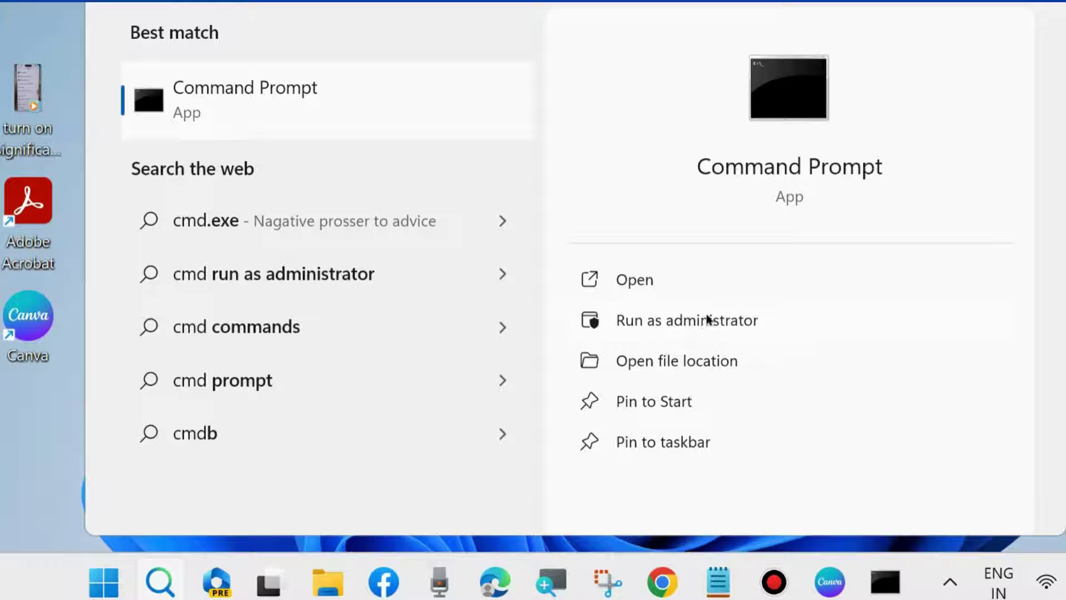
# Bring Command Prompt and the commands note forward and arrange them so both are visible
pyautogui.click(882, 577)
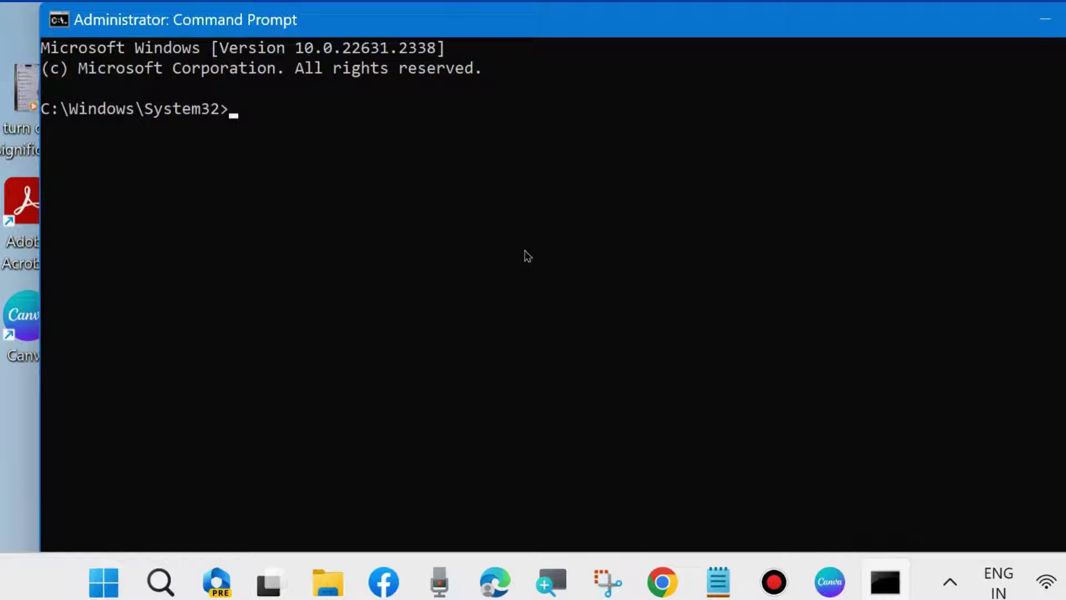
pyautogui.moveTo(488, 31); pyautogui.dragTo(447, 29)
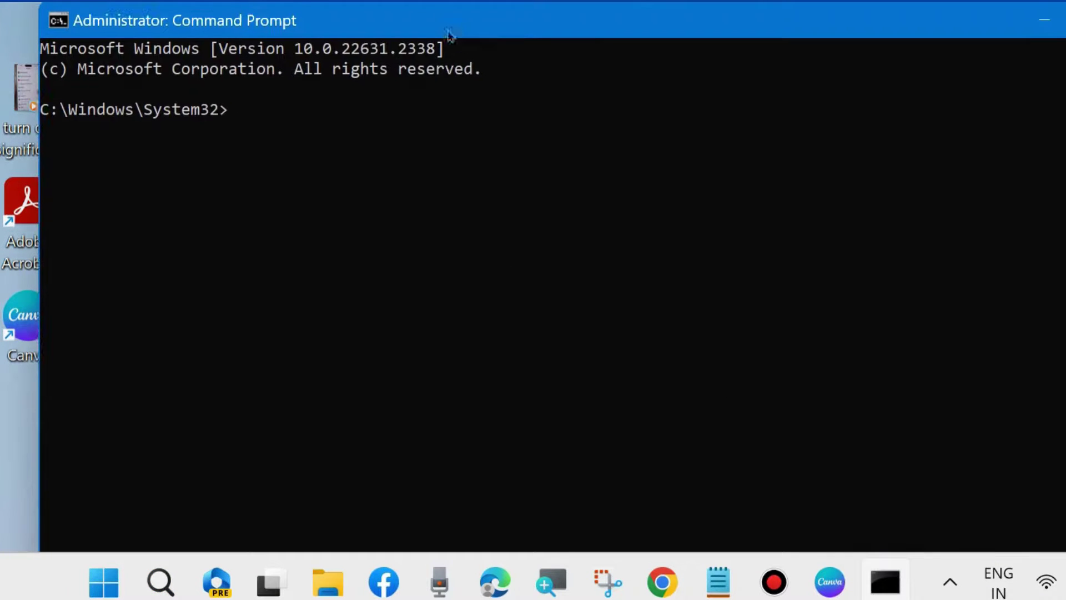
pyautogui.click(718, 580)
pyautogui.moveTo(677, 106); pyautogui.dragTo(702, 164)
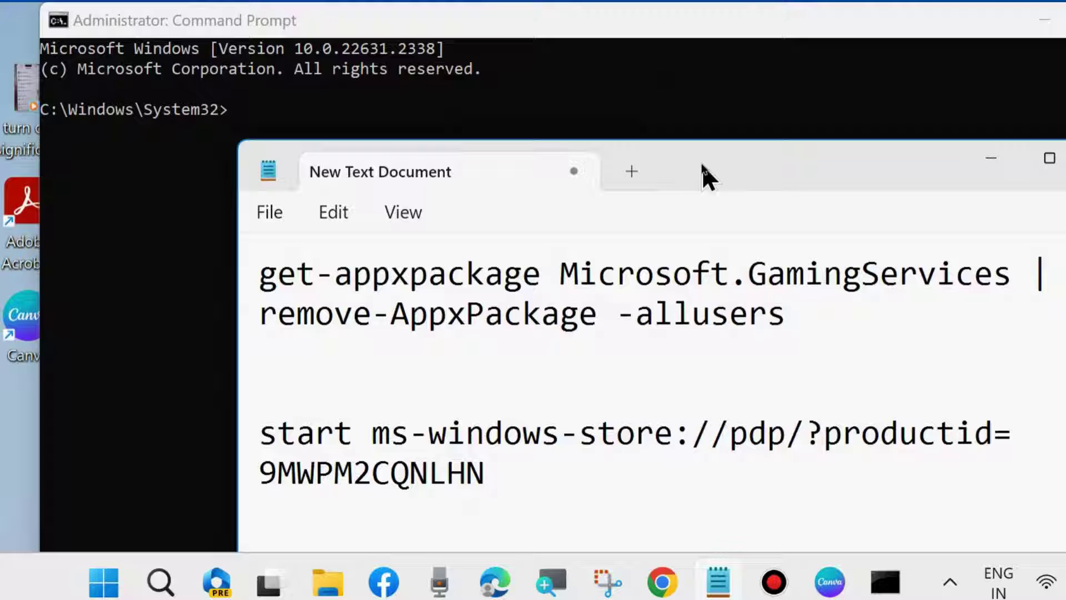
# Copy the get-appxpackage Microsoft.GamingServices removal command from the note and run it in Command Prompt
pyautogui.moveTo(259, 273); pyautogui.dragTo(791, 314)
pyautogui.click(618, 314)
pyautogui.moveTo(751, 272); pyautogui.dragTo(1008, 280)
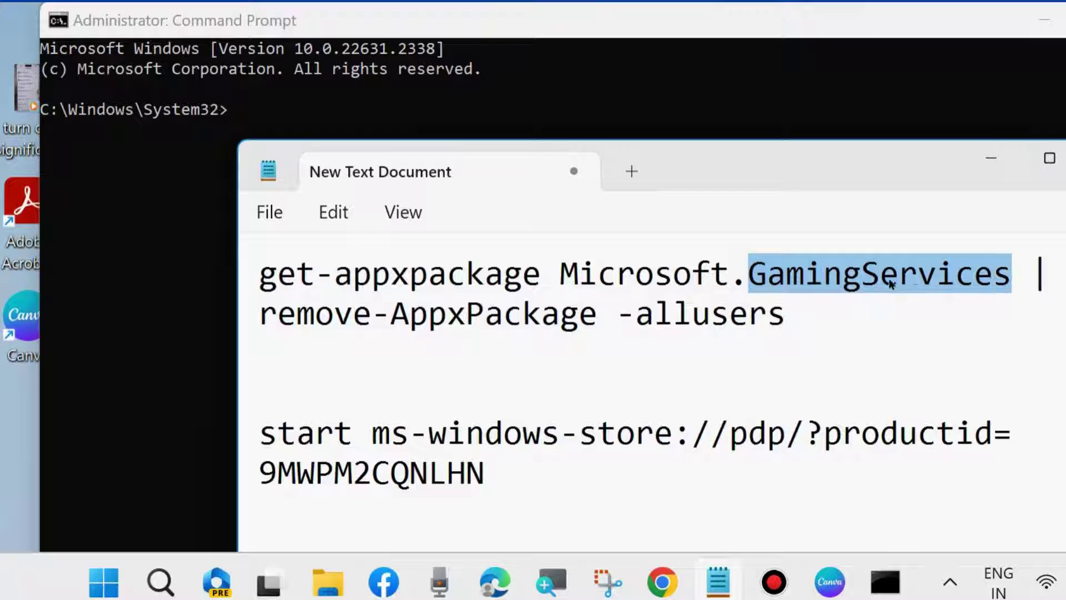
pyautogui.click(523, 262)
pyautogui.moveTo(259, 273); pyautogui.dragTo(839, 330)
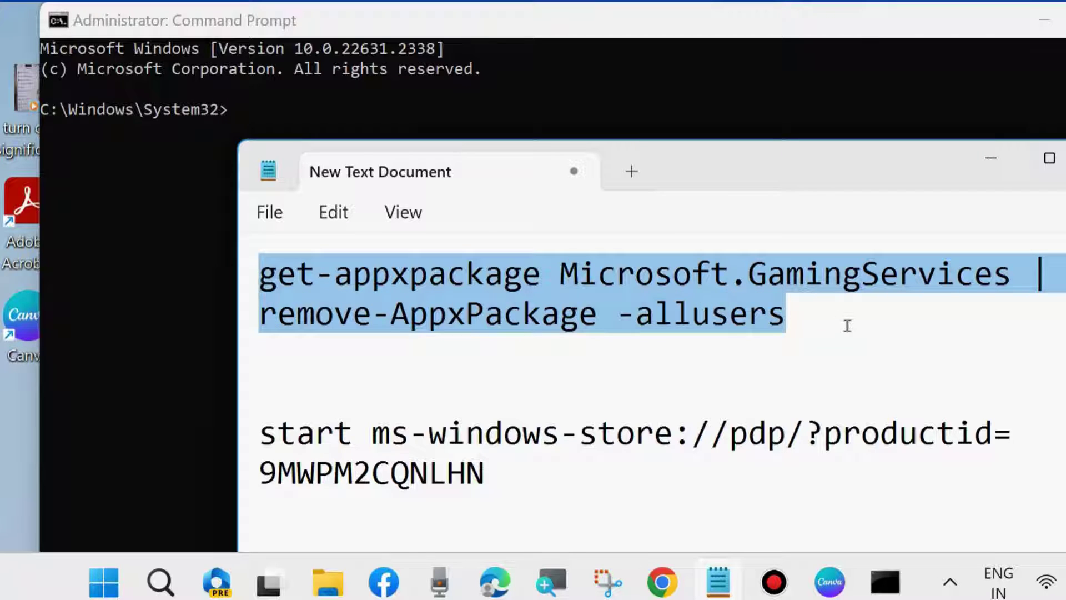
pyautogui.hotkey('ctrl', 'c')
pyautogui.click(240, 118)
pyautogui.hotkey('ctrl', 'v')
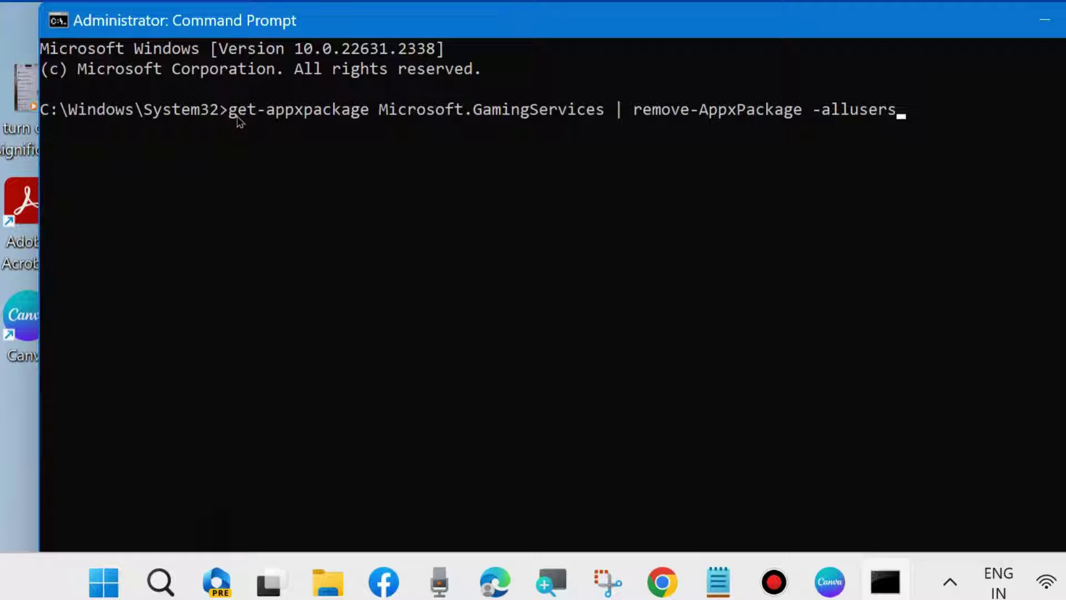
pyautogui.press('Return')
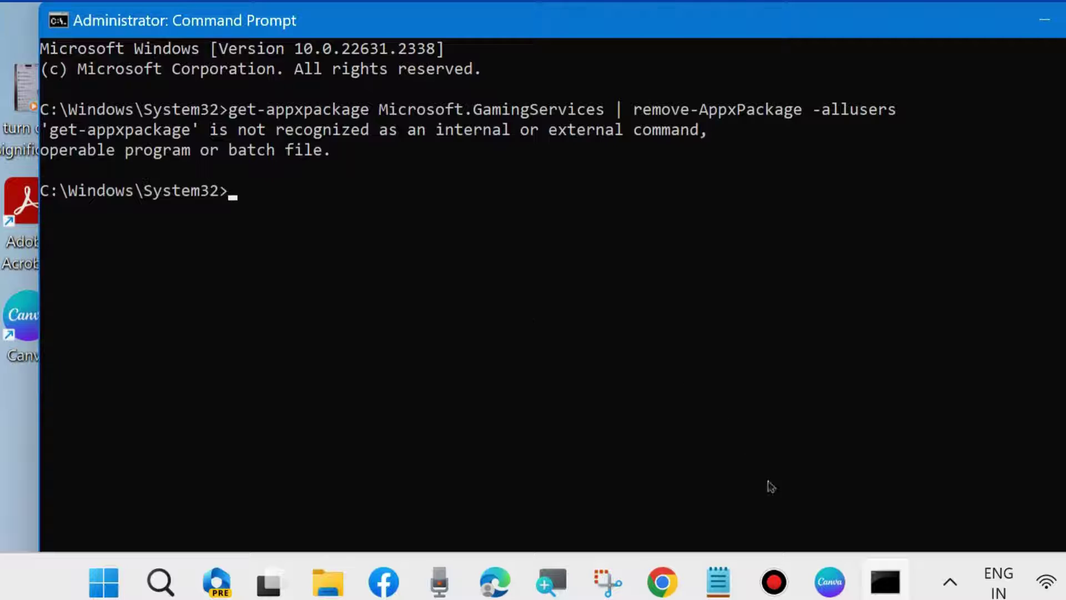
# Run the start ms-windows-store command for product 9MWPM2CQNLHN from the note in Command Prompt
pyautogui.click(716, 584)
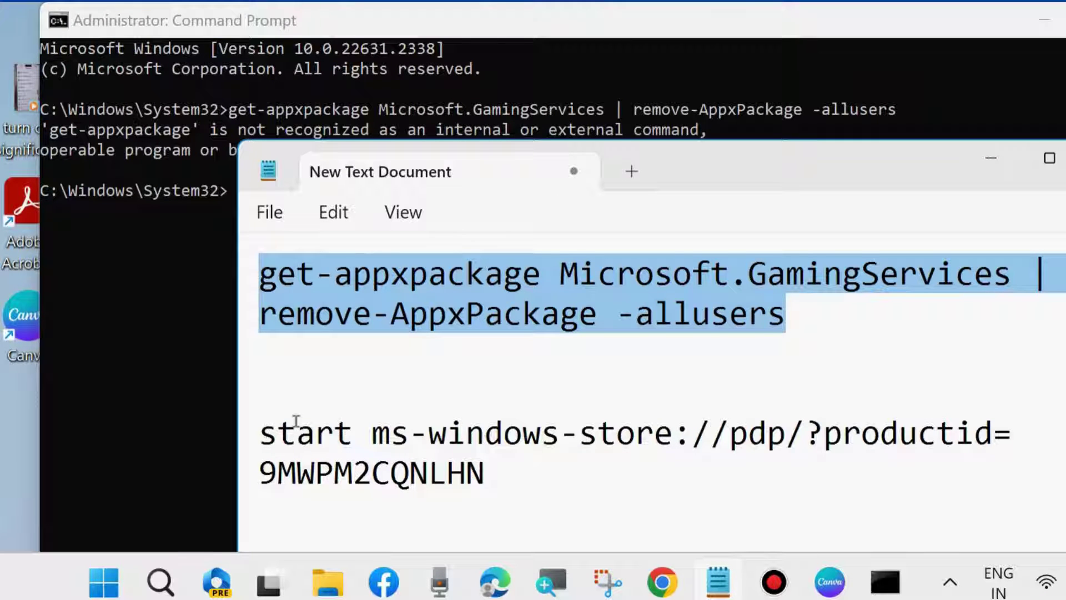
pyautogui.press('Delete')
pyautogui.moveTo(259, 298); pyautogui.dragTo(515, 335)
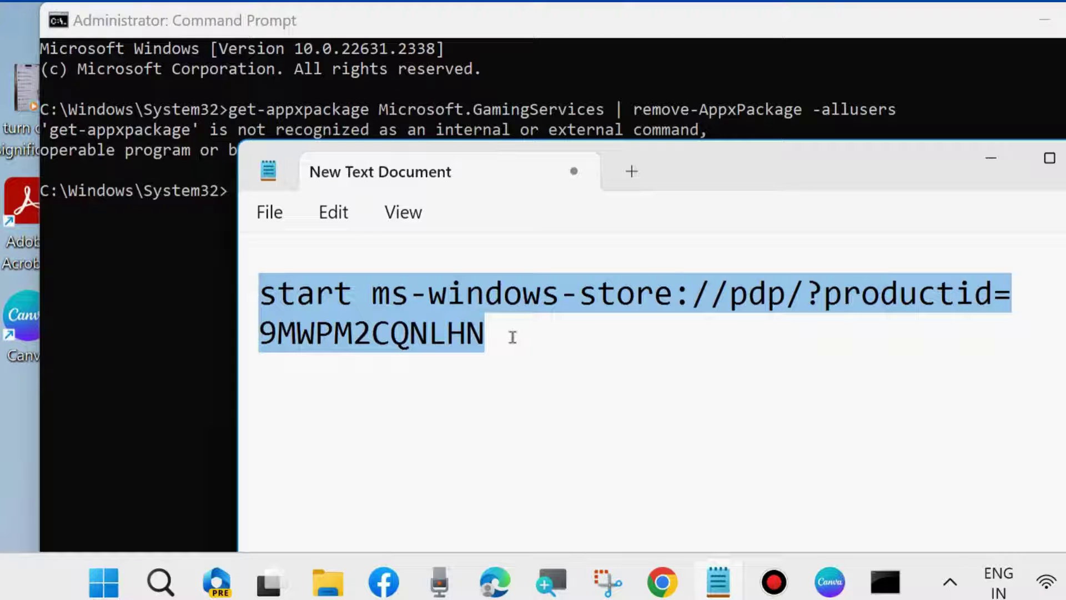
pyautogui.click(994, 159)
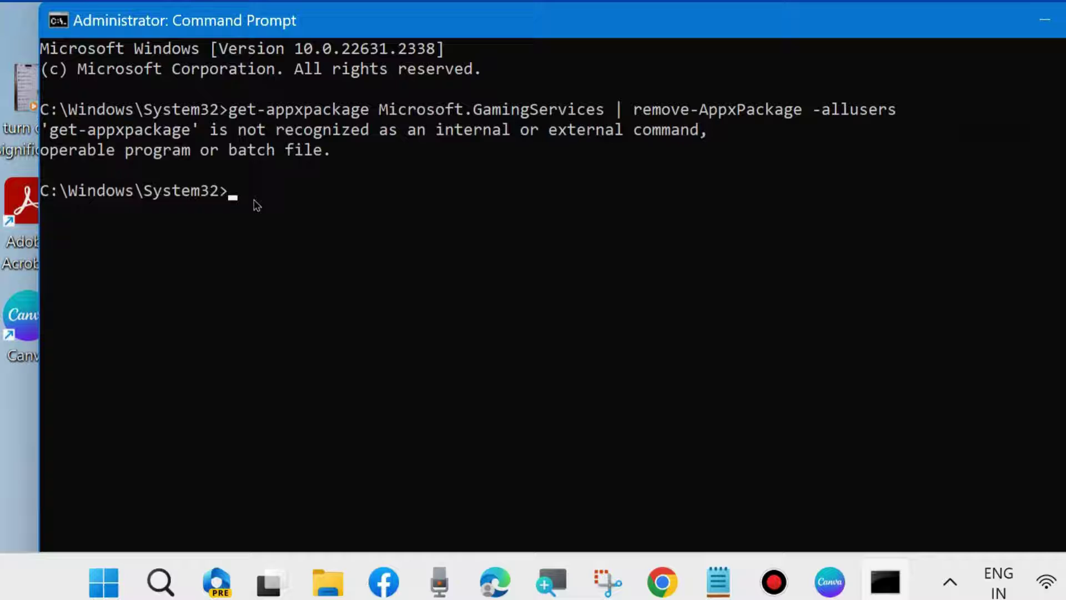
pyautogui.hotkey('ctrl', 'v')
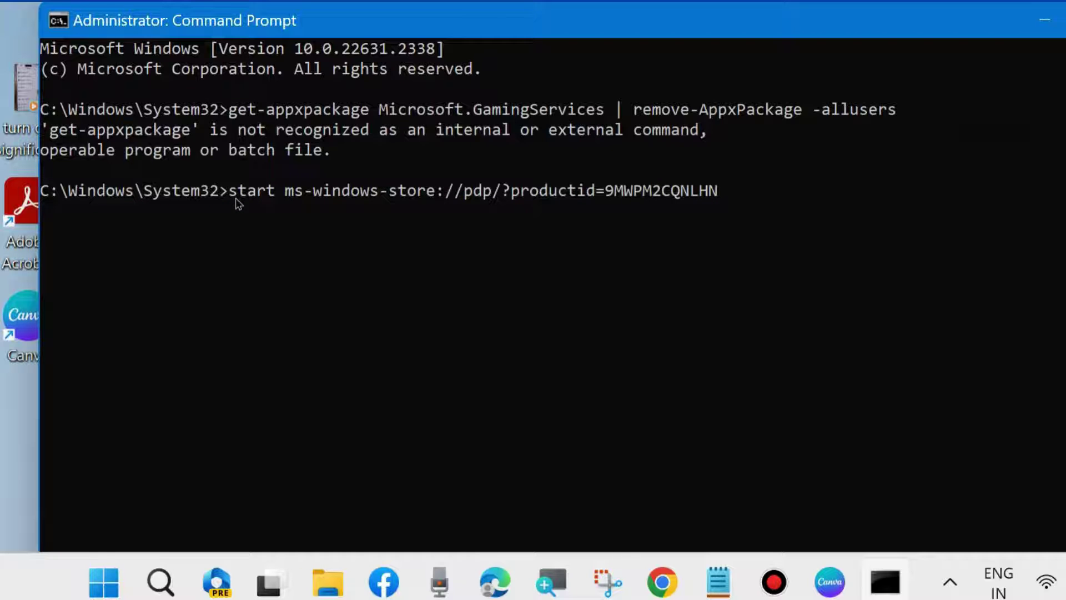
pyautogui.press('Return')
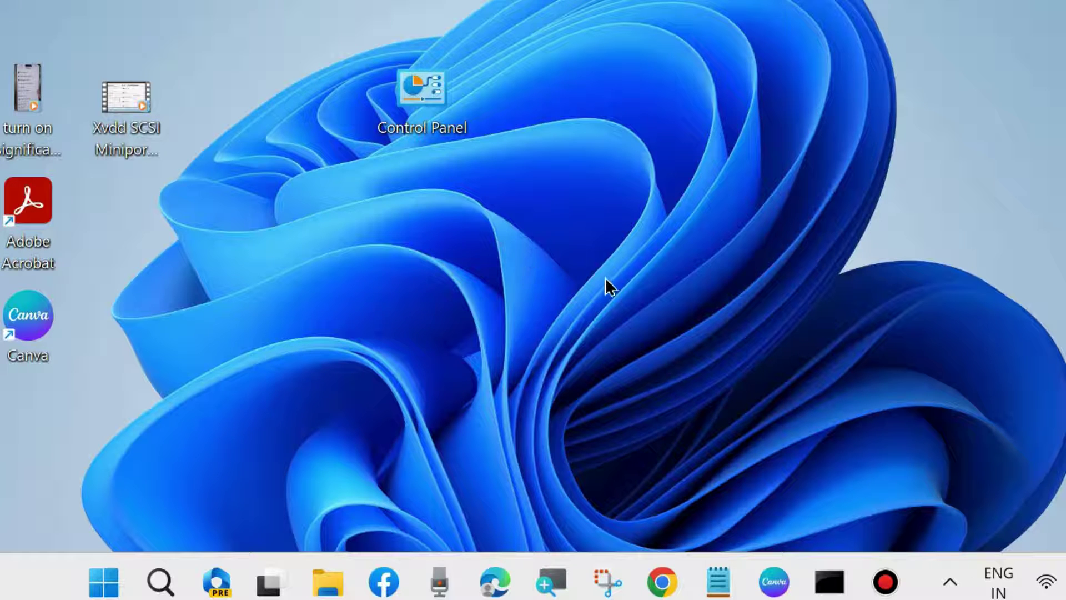
# Open Device Manager from the Win+X menu, move it fully on screen, and open View
pyautogui.rightClick(111, 584)
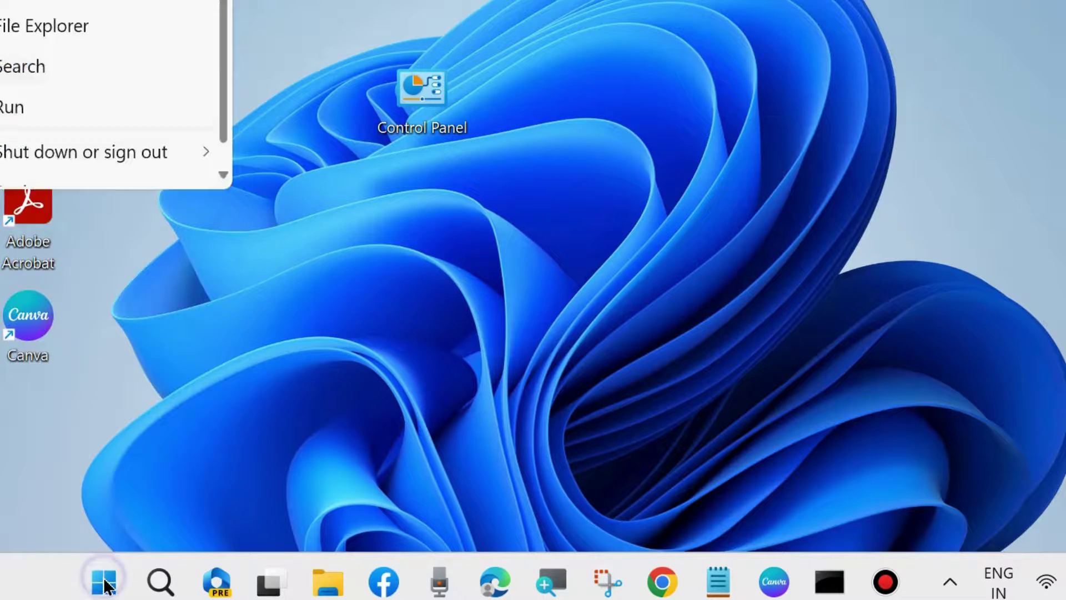
pyautogui.click(76, 56)
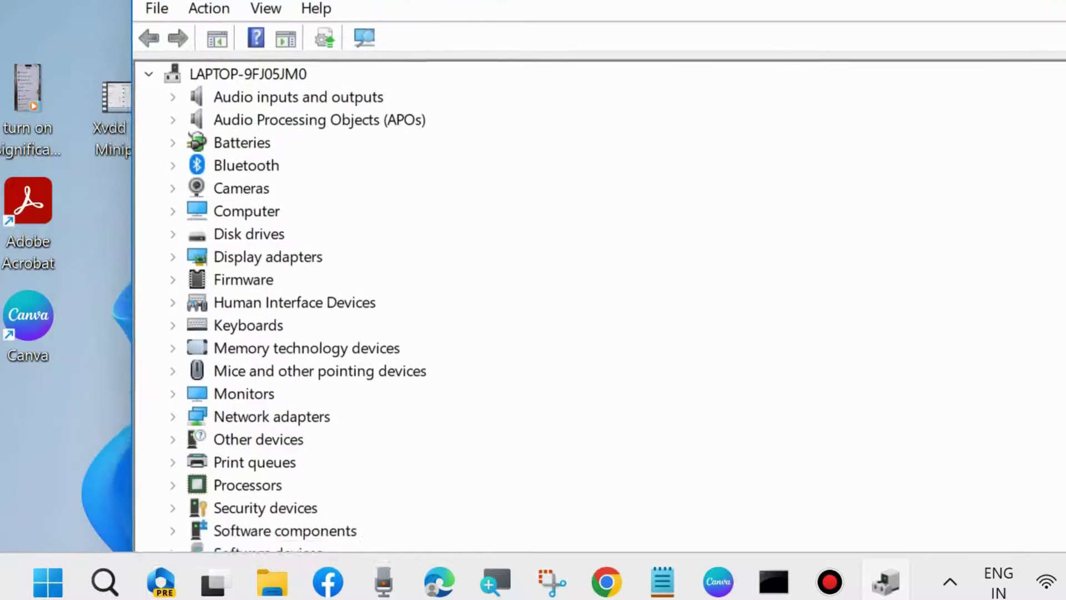
pyautogui.moveTo(411, 17); pyautogui.dragTo(369, 52)
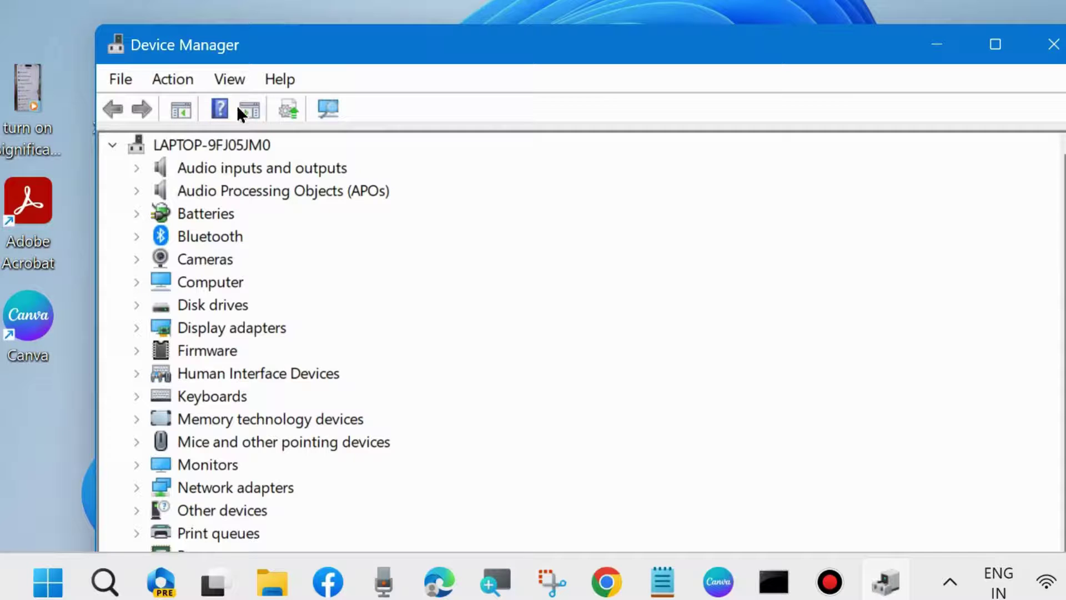
pyautogui.click(230, 78)
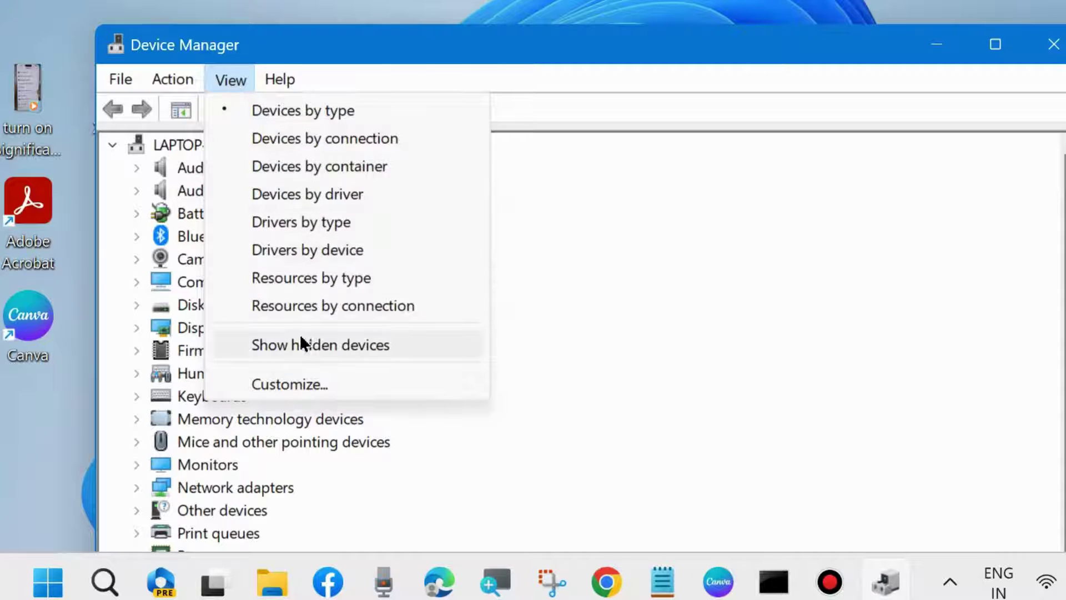
# Show hidden devices, expand Storage controllers, and bring up the note highlighting Xvdd SCSI Miniport
pyautogui.click(303, 347)
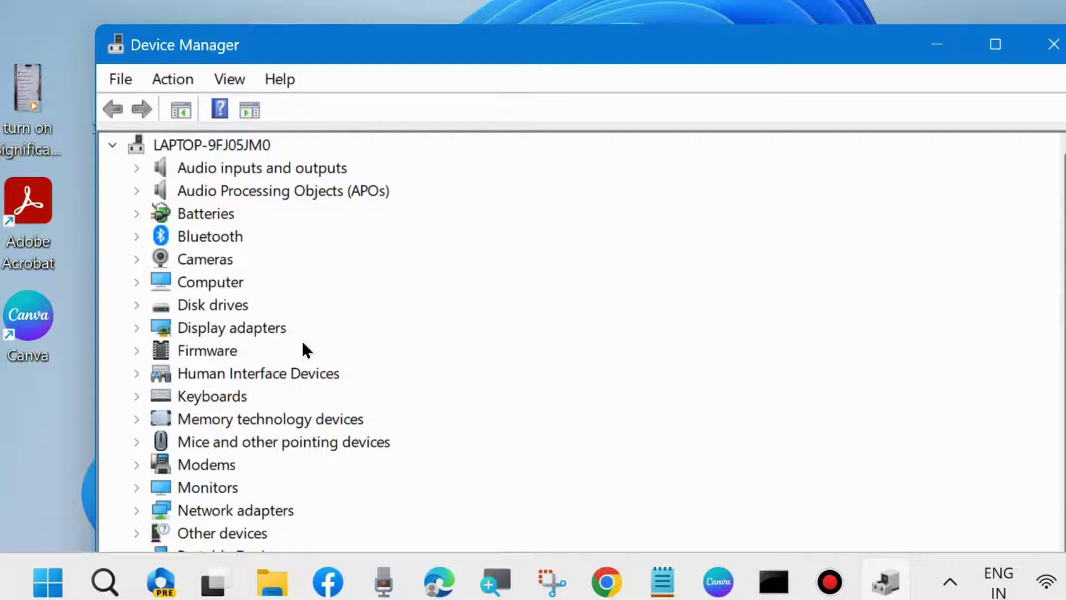
pyautogui.moveTo(457, 55); pyautogui.dragTo(418, 0)
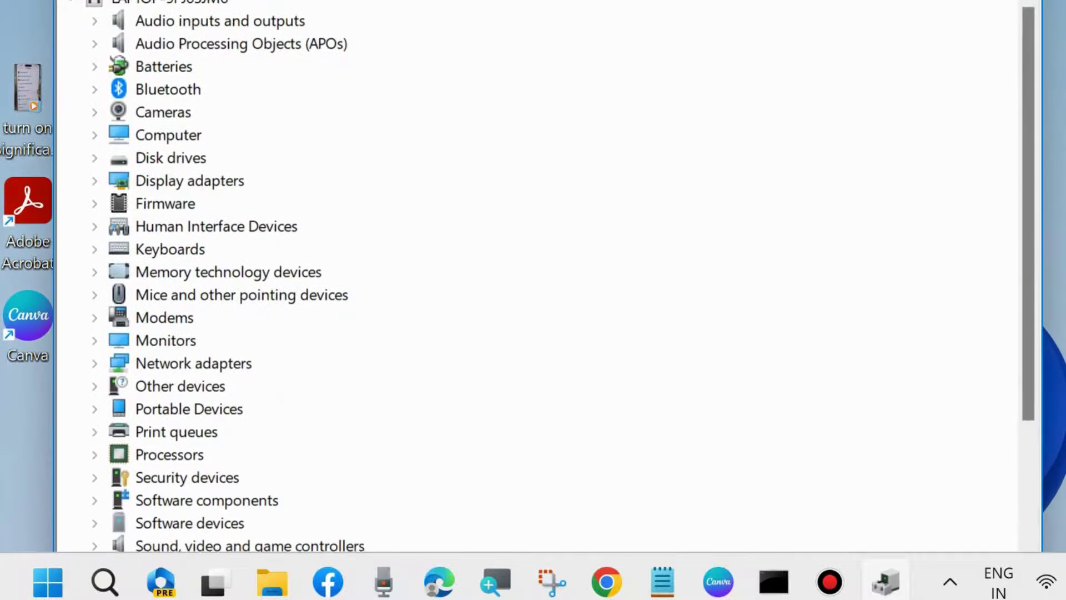
pyautogui.scroll(-3, 192, 456)
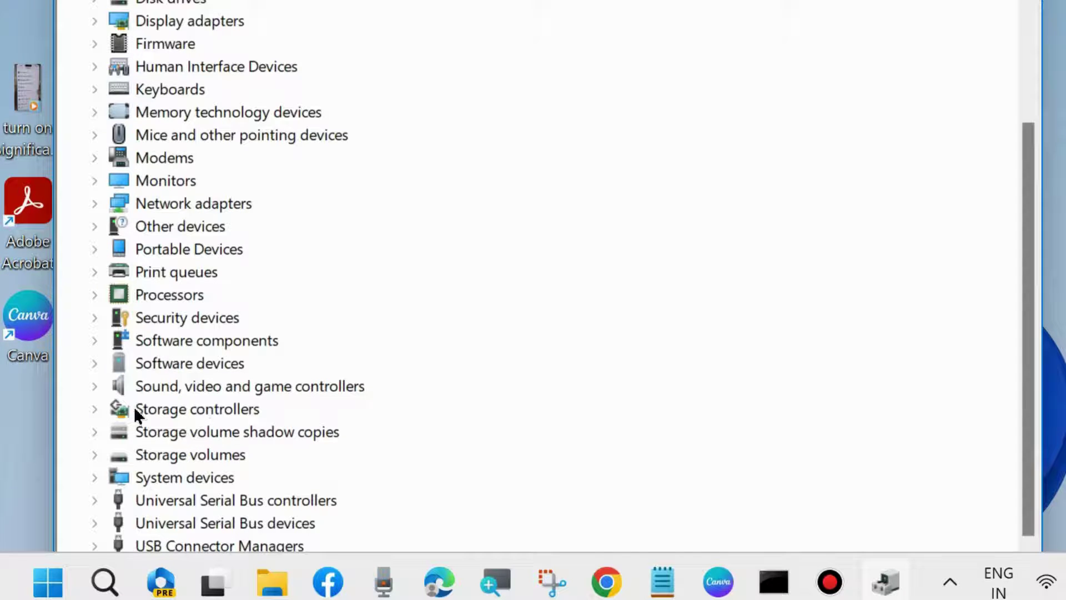
pyautogui.click(95, 409)
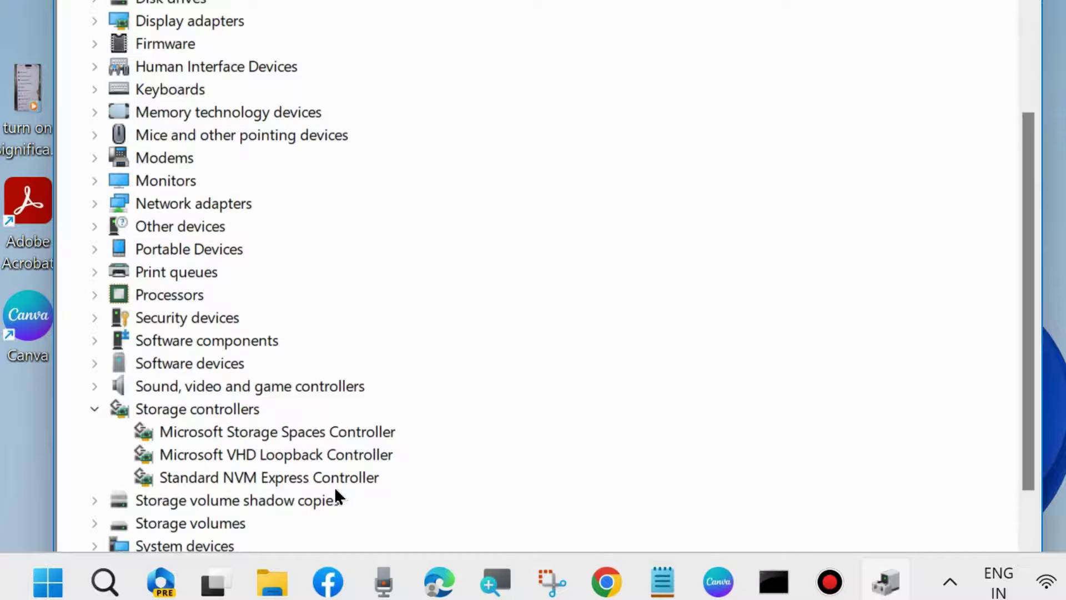
pyautogui.click(658, 577)
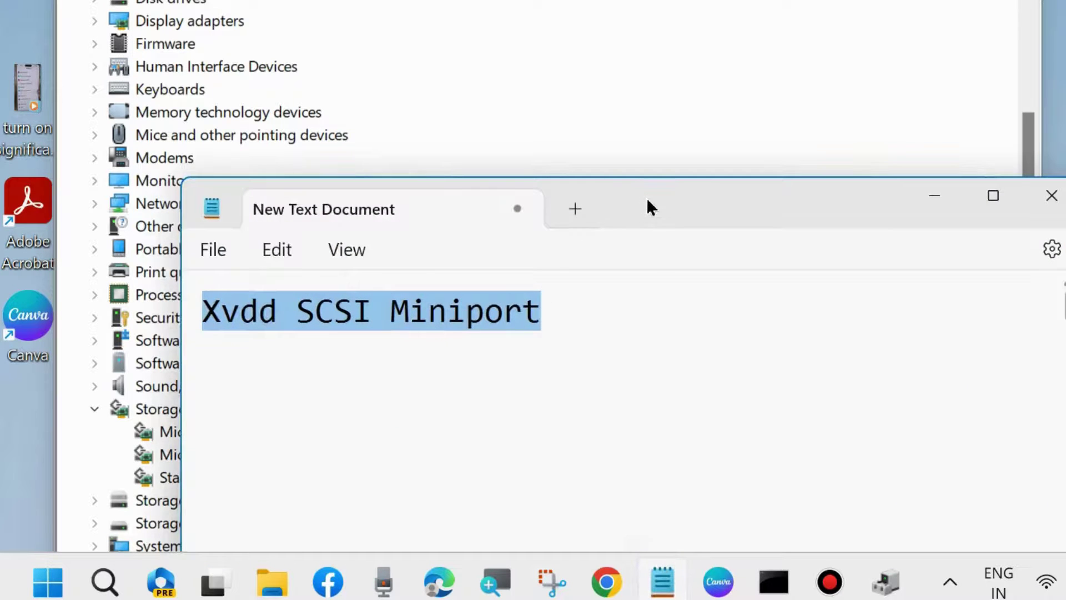
pyautogui.moveTo(647, 205); pyautogui.dragTo(927, 207)
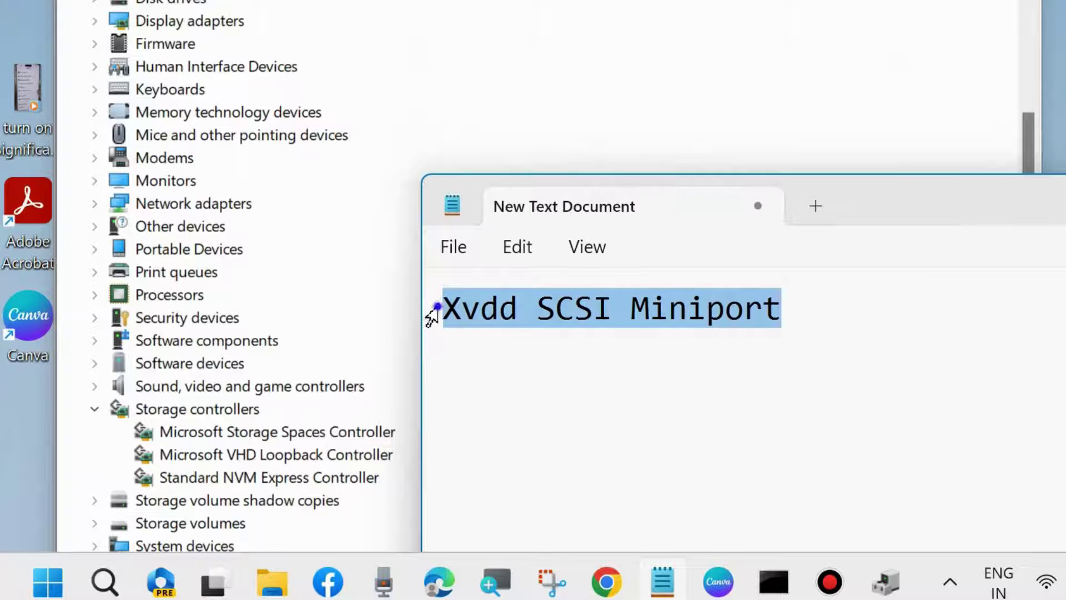
pyautogui.moveTo(443, 308); pyautogui.dragTo(783, 314)
# Expand and collapse Storage volumes and Storage volume shadow copies, then bring the note forward
pyautogui.click(95, 523)
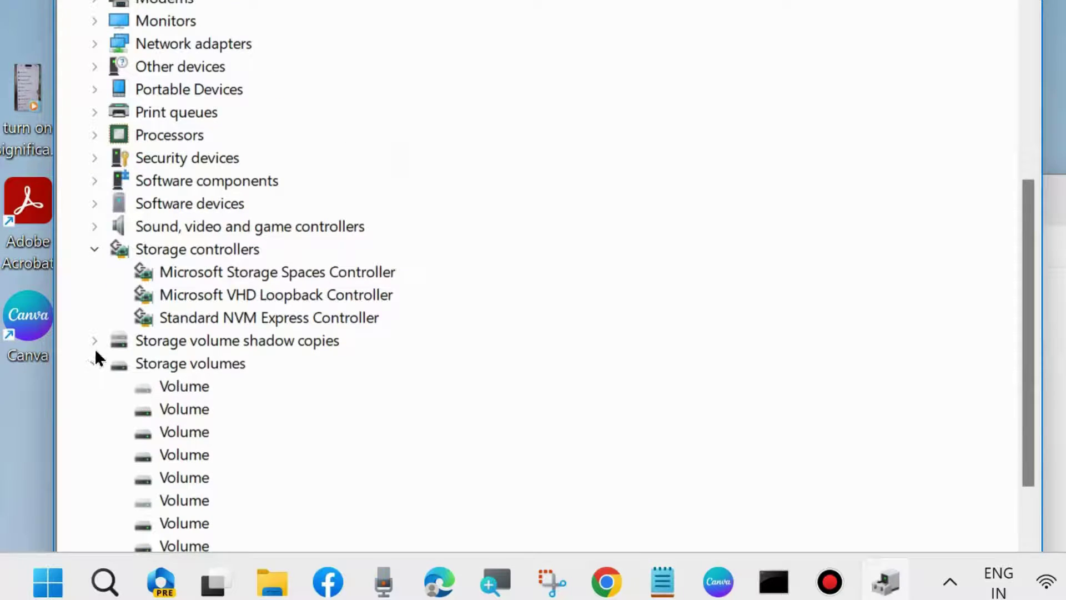
pyautogui.click(94, 341)
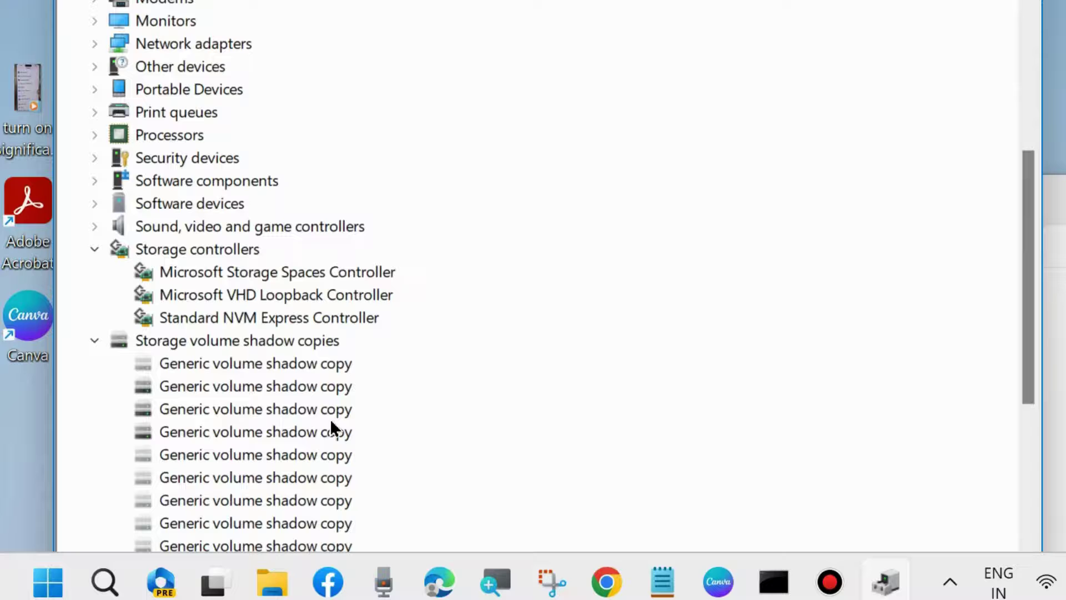
pyautogui.click(94, 341)
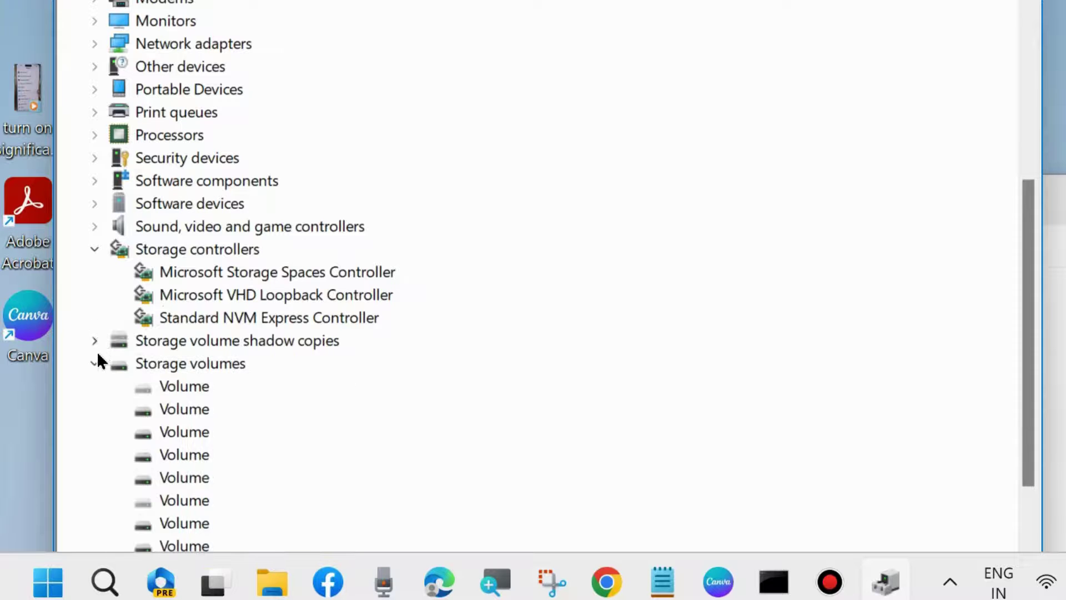
pyautogui.click(95, 361)
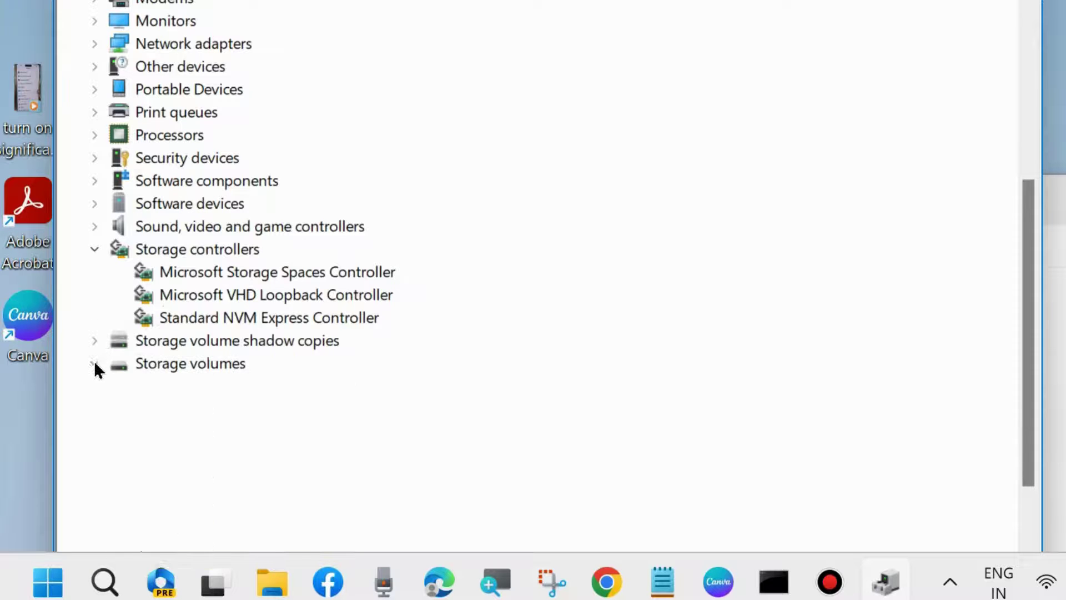
pyautogui.click(663, 581)
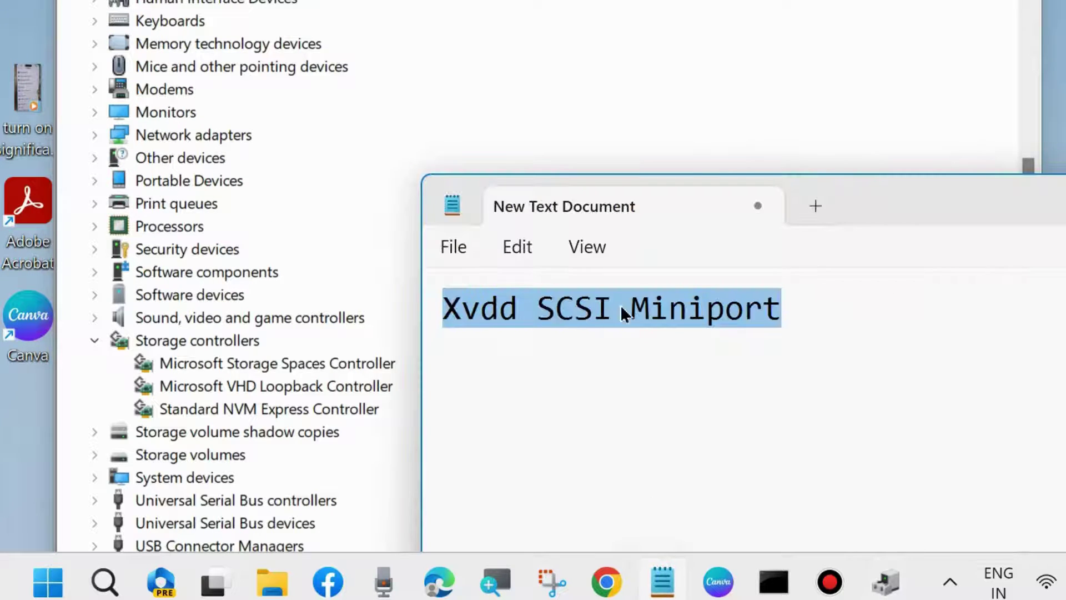
# Run an automatic driver search on the Microsoft VHD Loopback Controller, confirming its best driver is already installed
pyautogui.rightClick(209, 379)
pyautogui.click(290, 398)
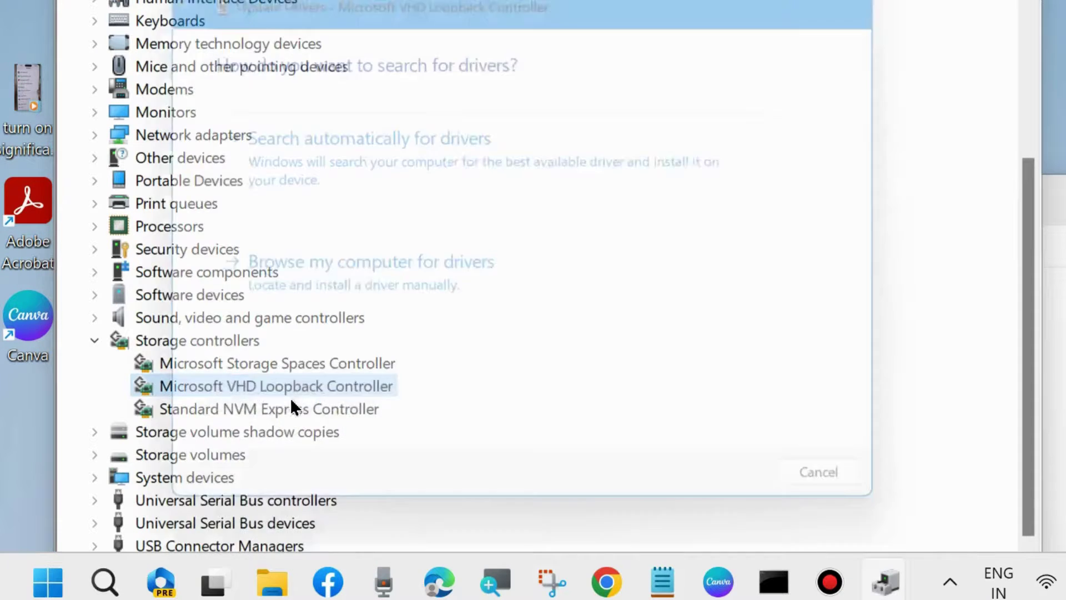
pyautogui.click(322, 172)
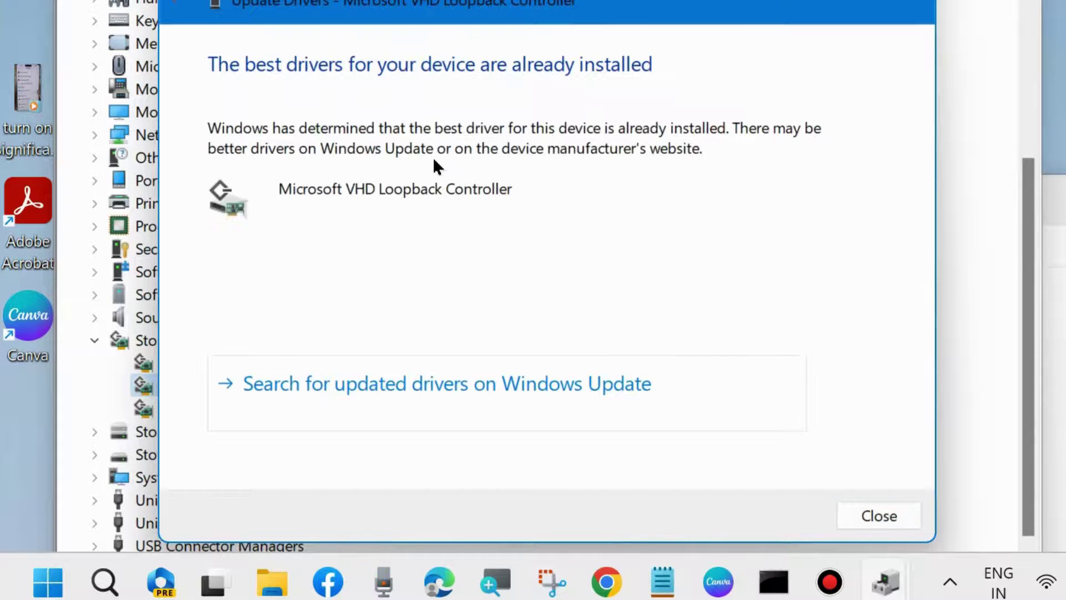
pyautogui.click(865, 512)
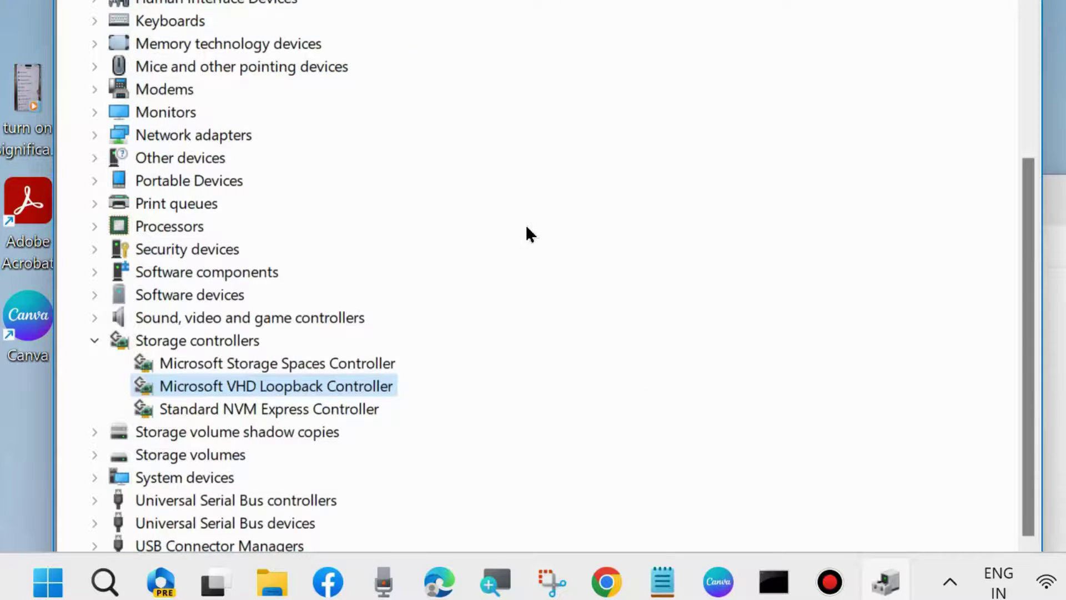
pyautogui.rightClick(227, 387)
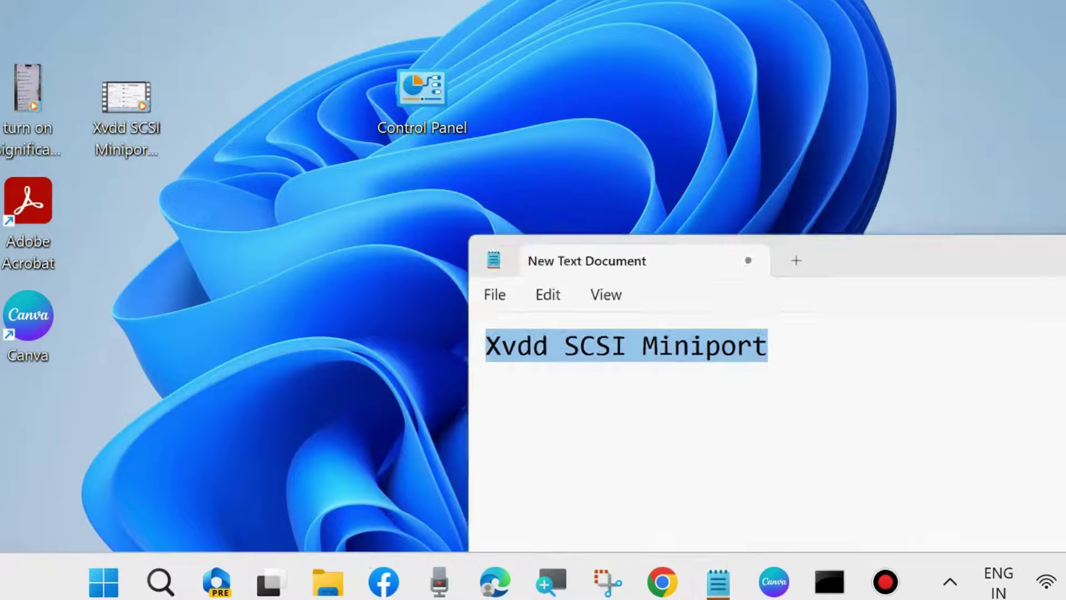
# Hide the Notepad notes and bring the administrator Command Prompt back with the prompt at the top
pyautogui.press('super+d')
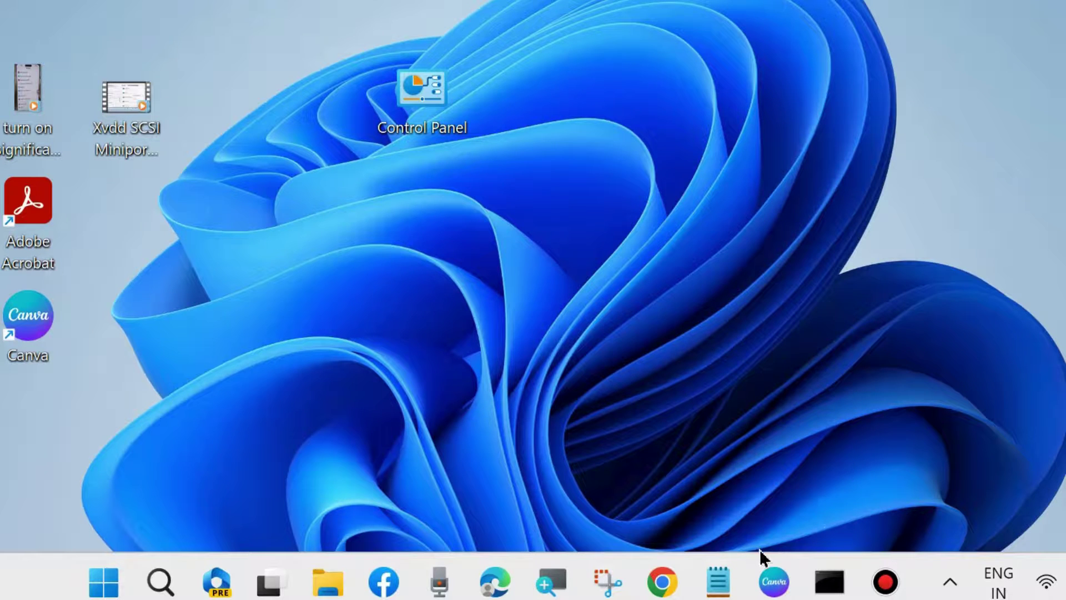
pyautogui.click(828, 583)
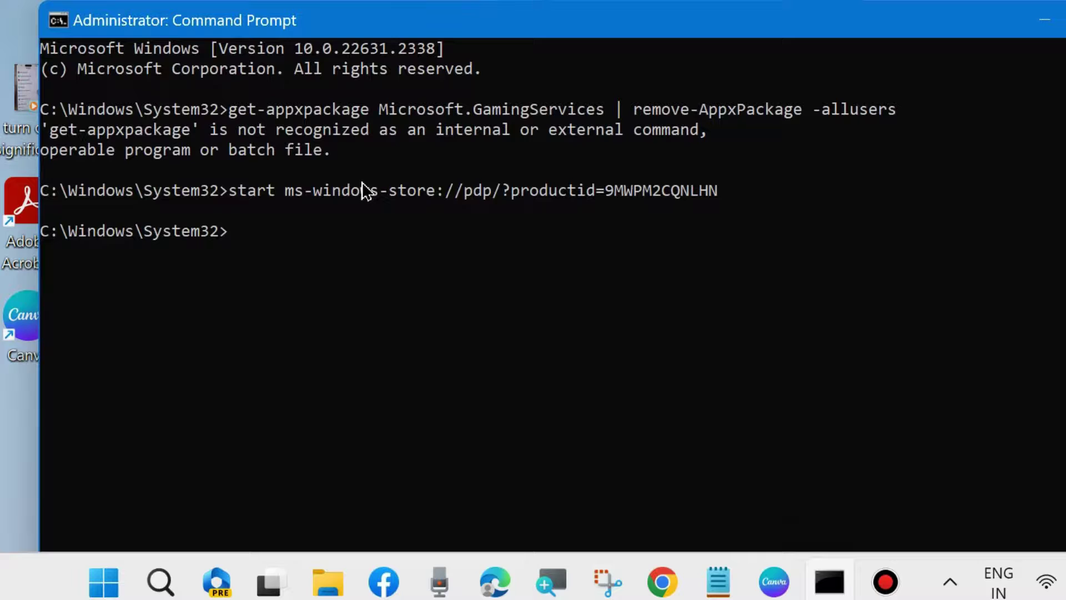
pyautogui.scroll(-2, 270, 237)
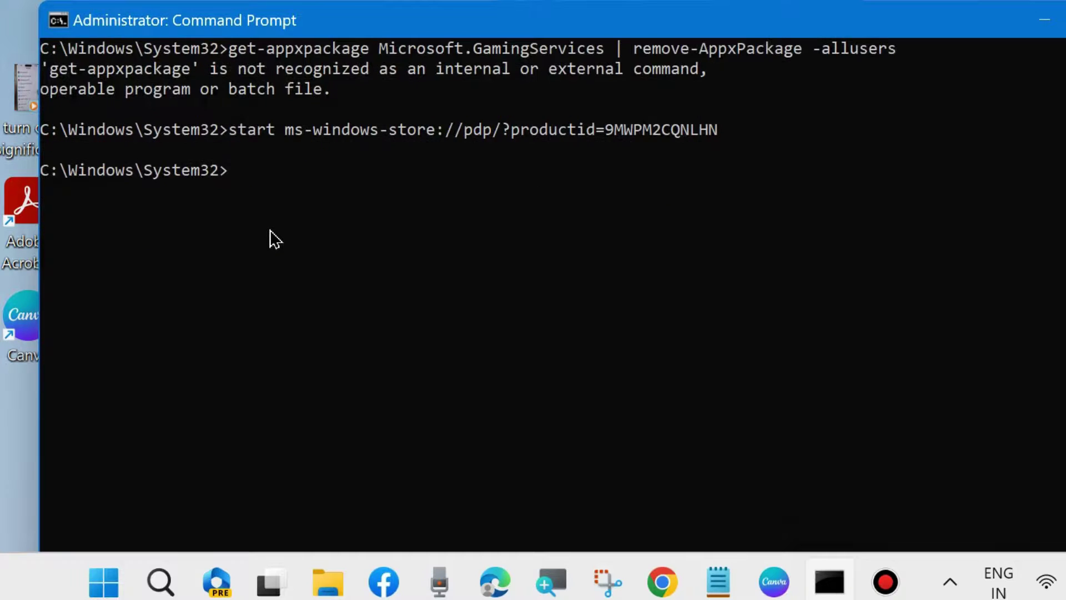
pyautogui.scroll(-1, 270, 238)
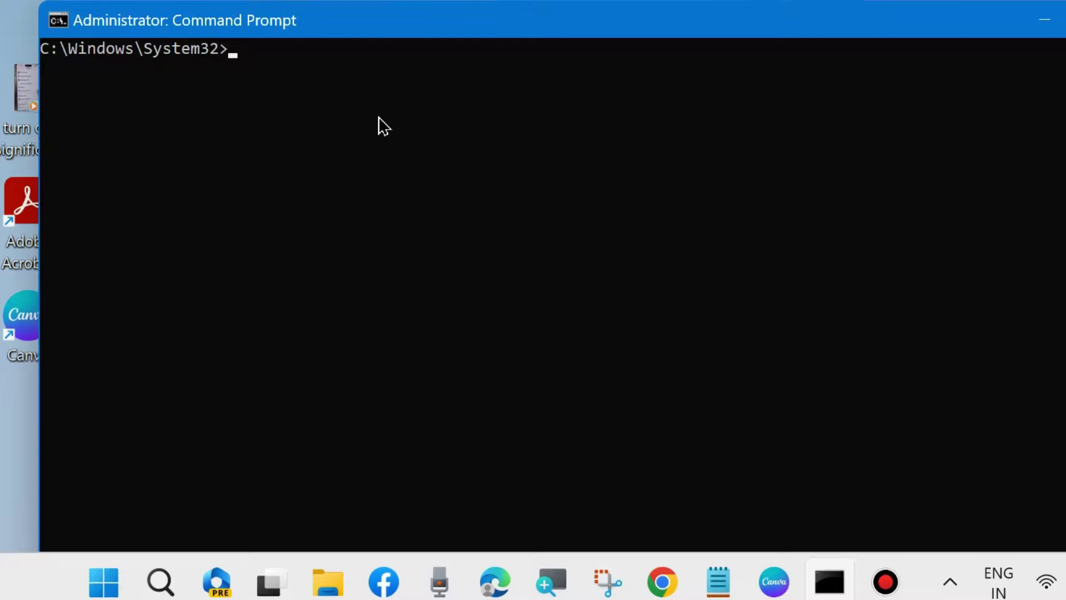
# Bring the Notepad notes forward, scroll to the DISM commands and reposition the window
pyautogui.click(718, 581)
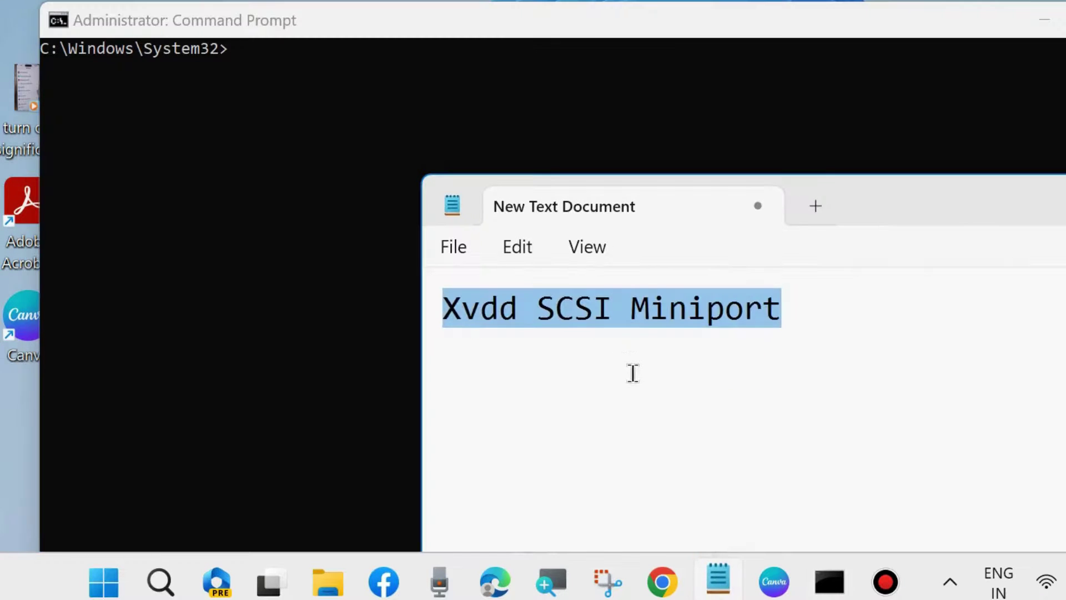
pyautogui.scroll(-10, 633, 372)
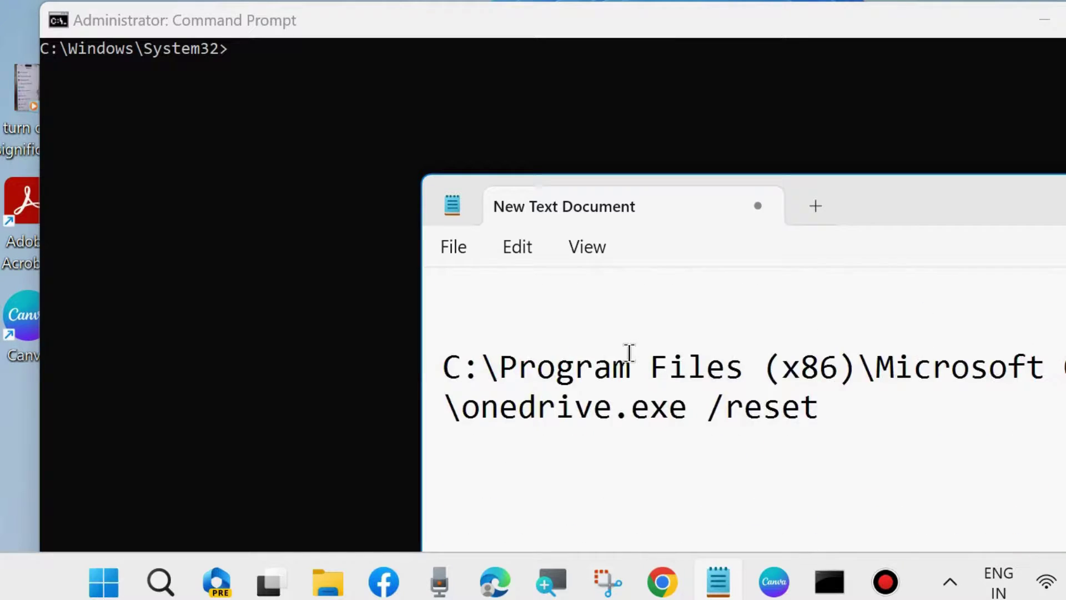
pyautogui.scroll(-10, 629, 353)
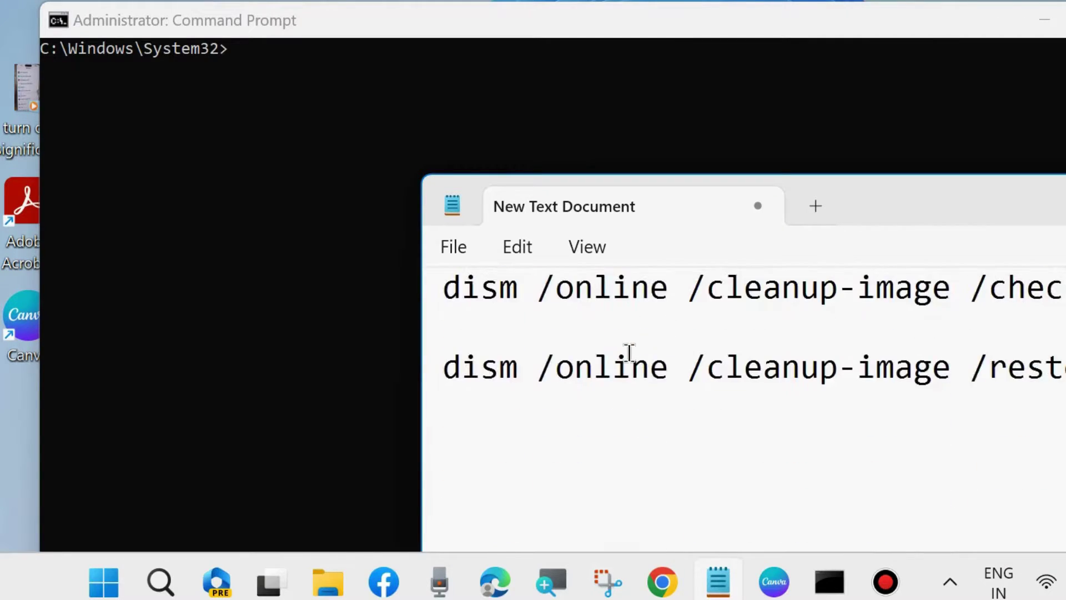
pyautogui.scroll(1, 629, 353)
pyautogui.moveTo(921, 202); pyautogui.dragTo(674, 175)
# Select the dism /scanhealth, /checkhealth and /restorehealth command lines one after another
pyautogui.moveTo(198, 293); pyautogui.dragTo(841, 319)
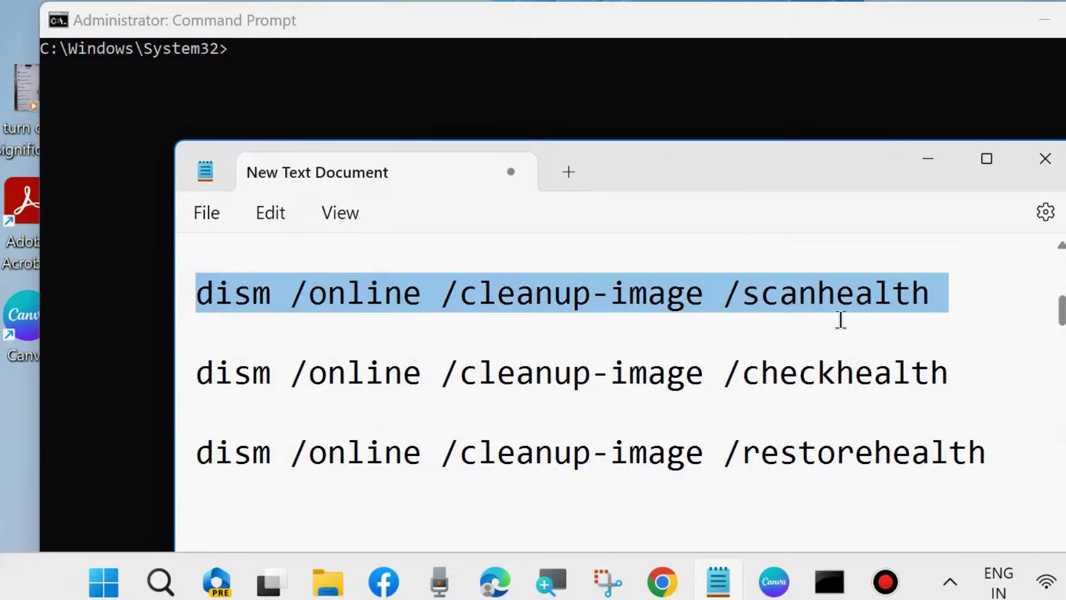
pyautogui.click(199, 371)
pyautogui.moveTo(199, 371); pyautogui.dragTo(972, 373)
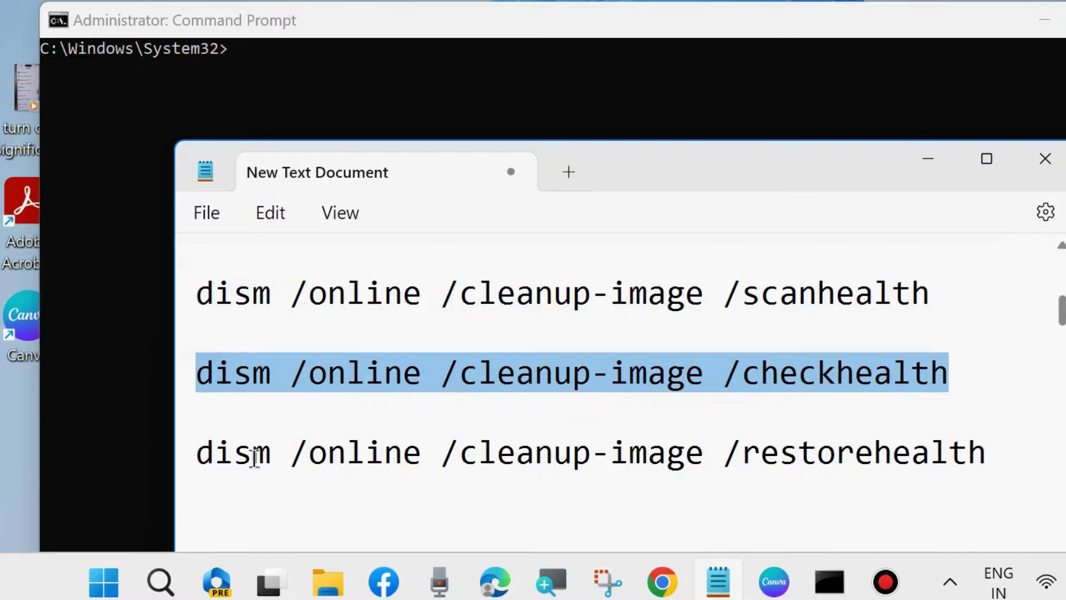
pyautogui.moveTo(203, 454); pyautogui.dragTo(990, 459)
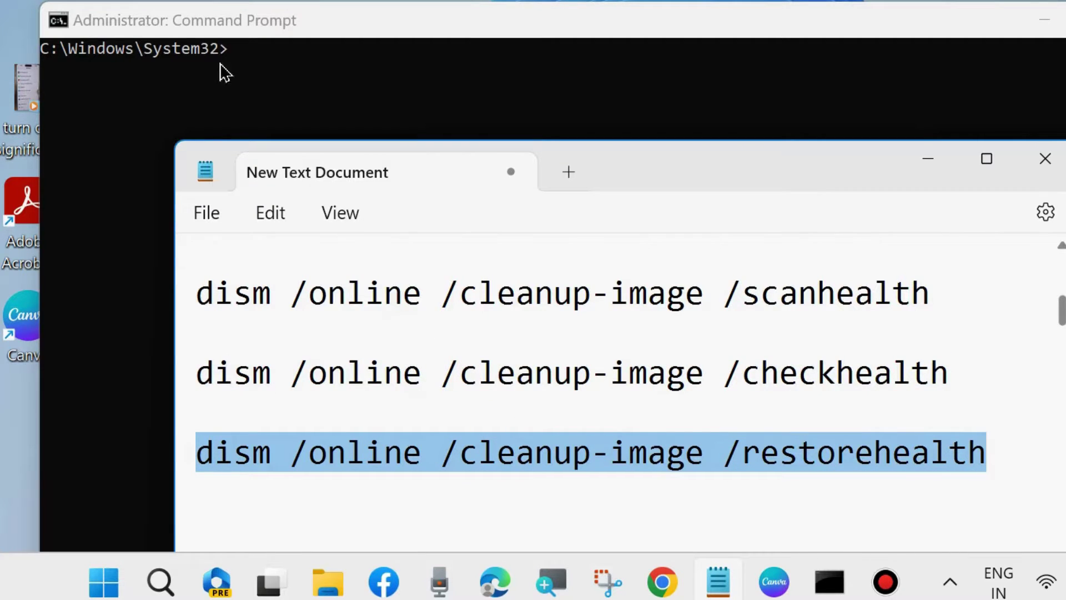
# Hide Notepad, enter sfc /scannow at the administrator prompt, then close the console
pyautogui.click(930, 158)
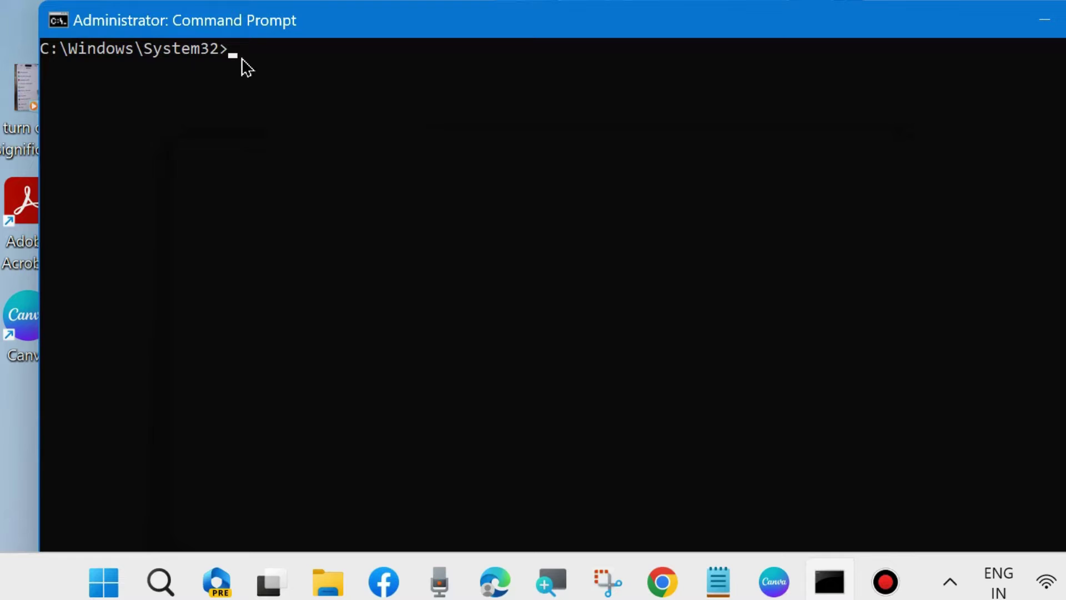
pyautogui.write('/scannow')
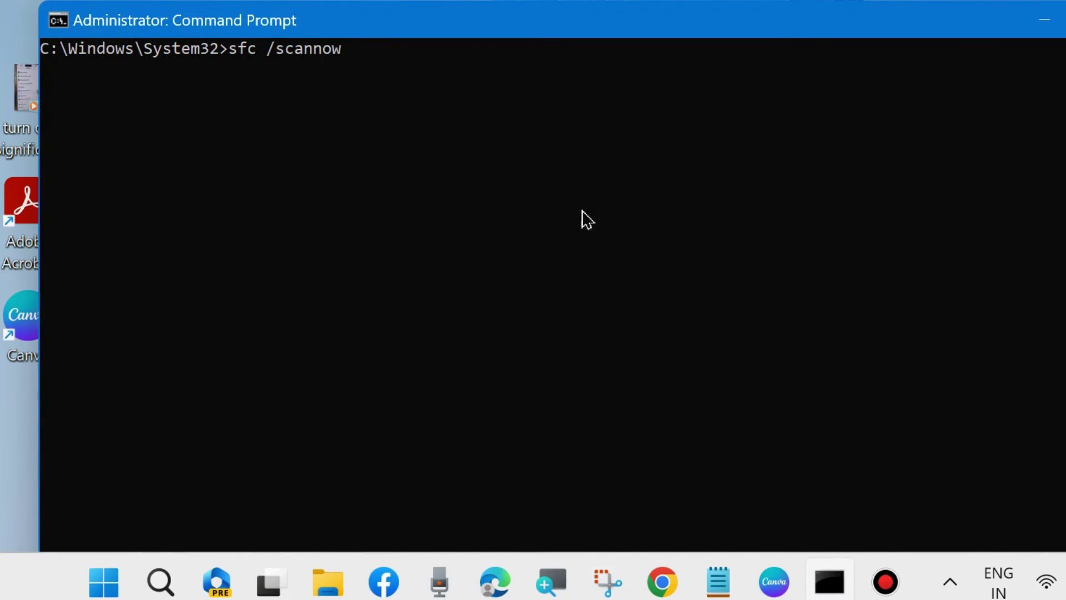
pyautogui.hotkey('alt', 'F4')
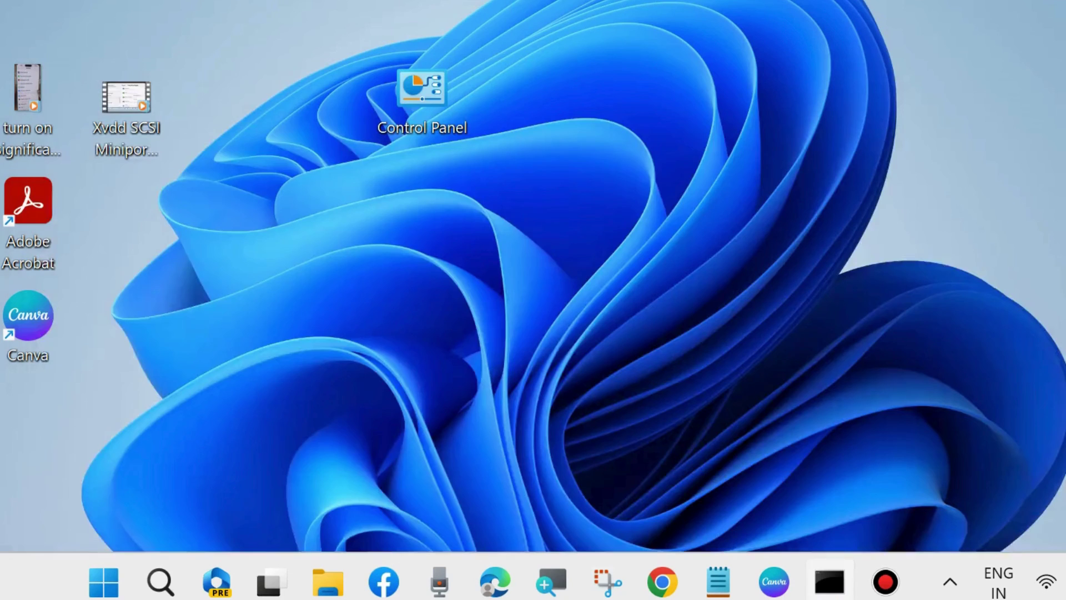